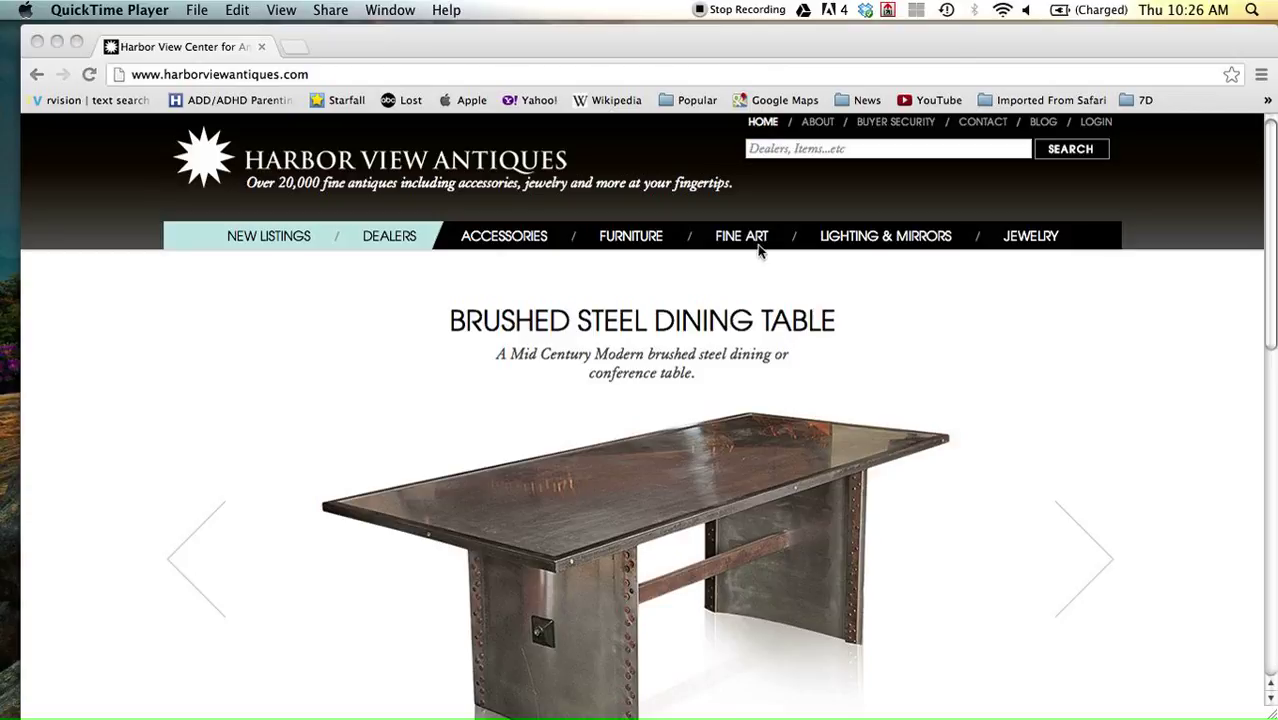
Sign in with the member account's email and password, replacing the prefilled email.
left_click(1098, 128)
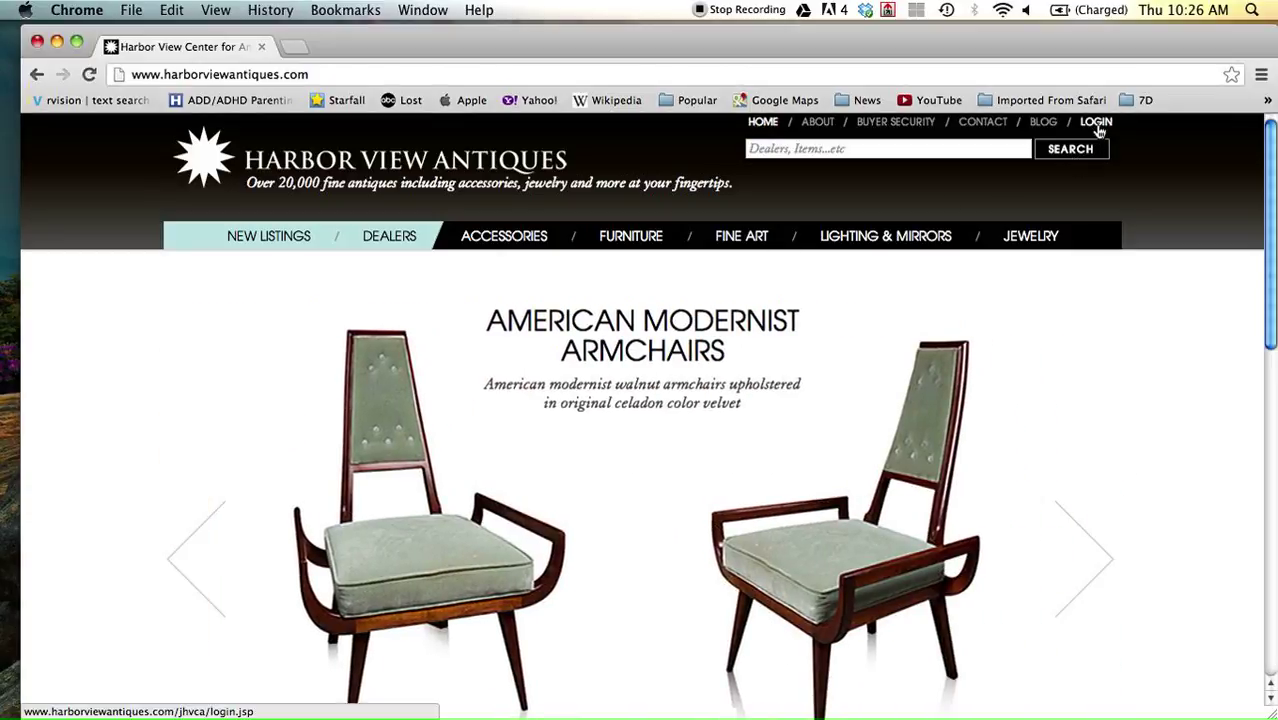
left_click(1097, 124)
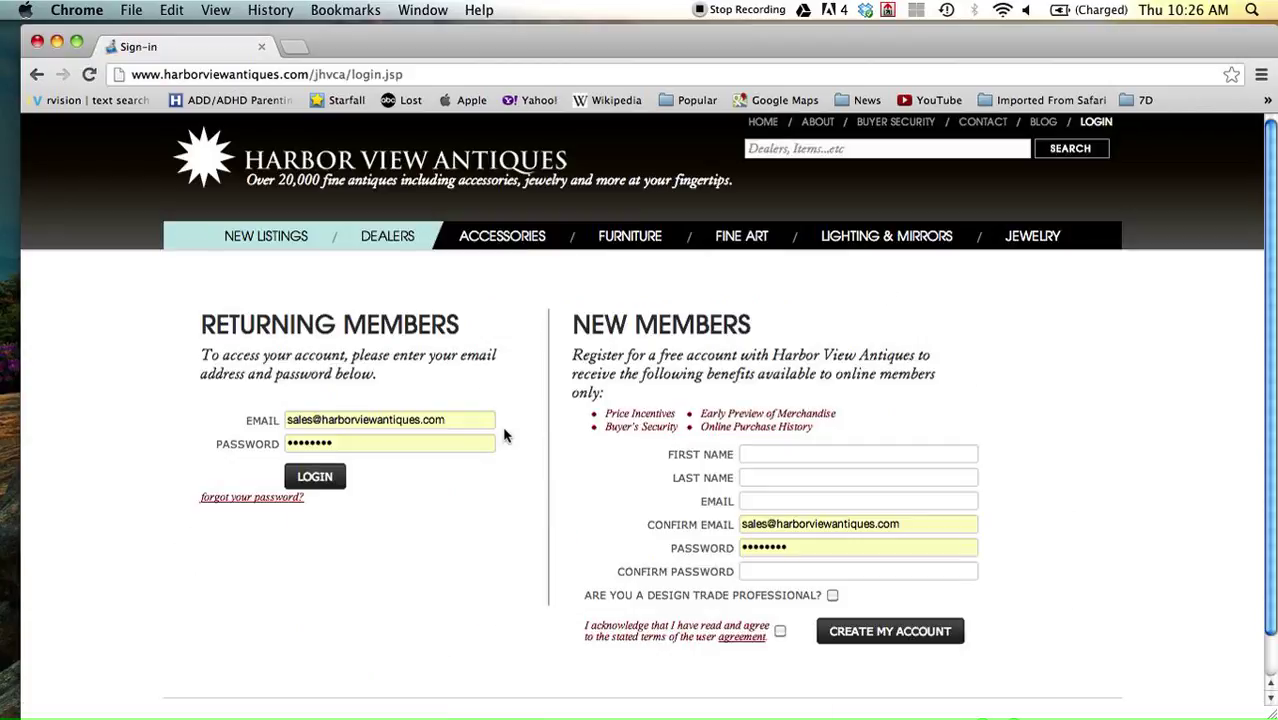
left_click(472, 422)
left_click_drag(457, 424, 285, 422)
key("BackSpace")
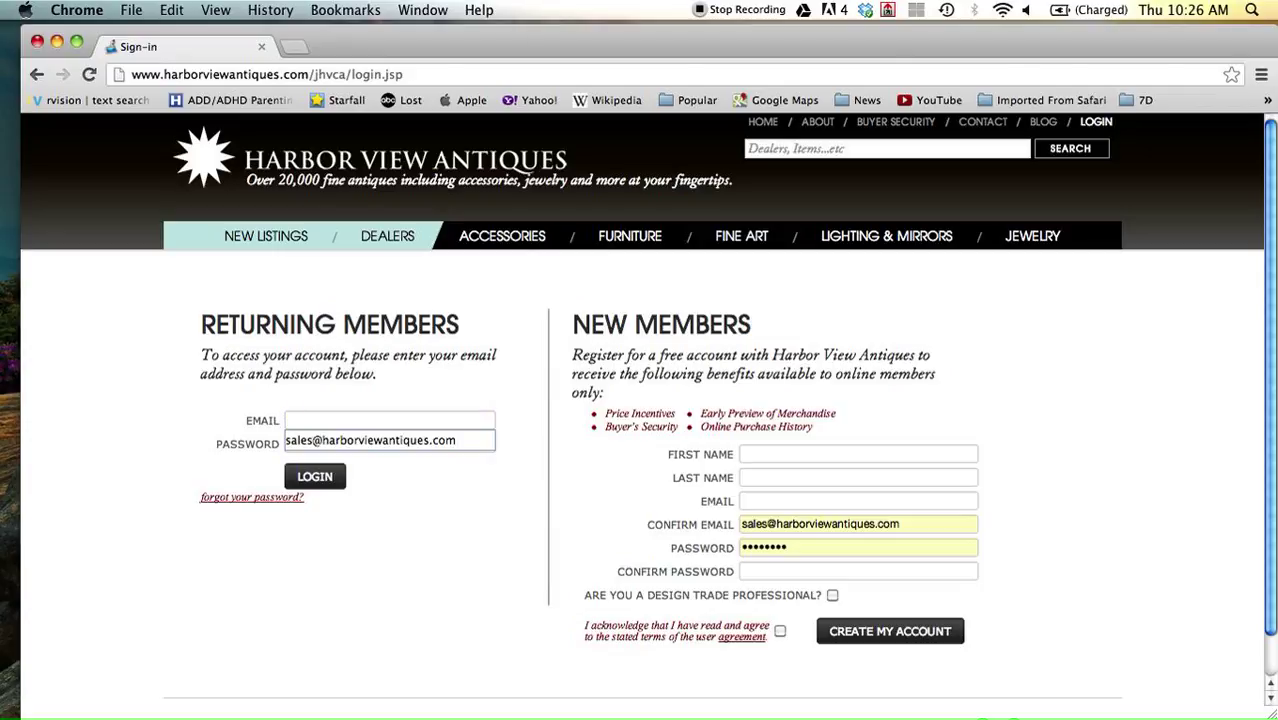
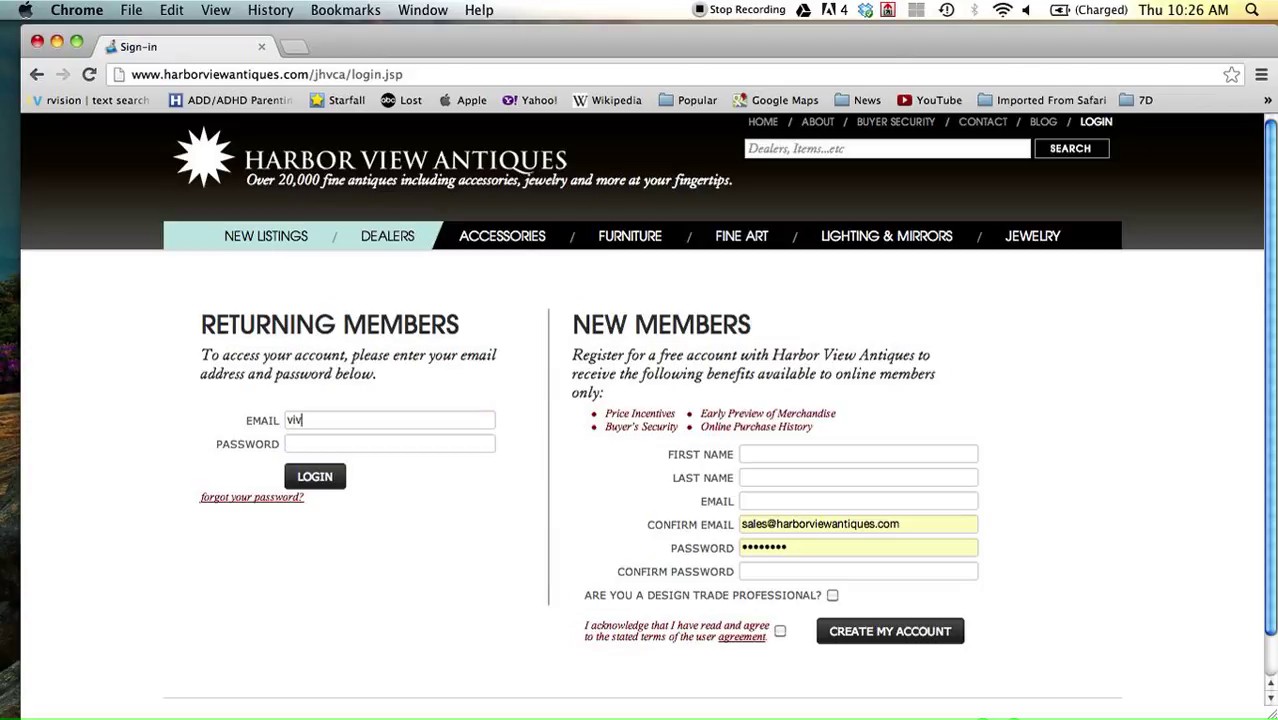
key("Tab")
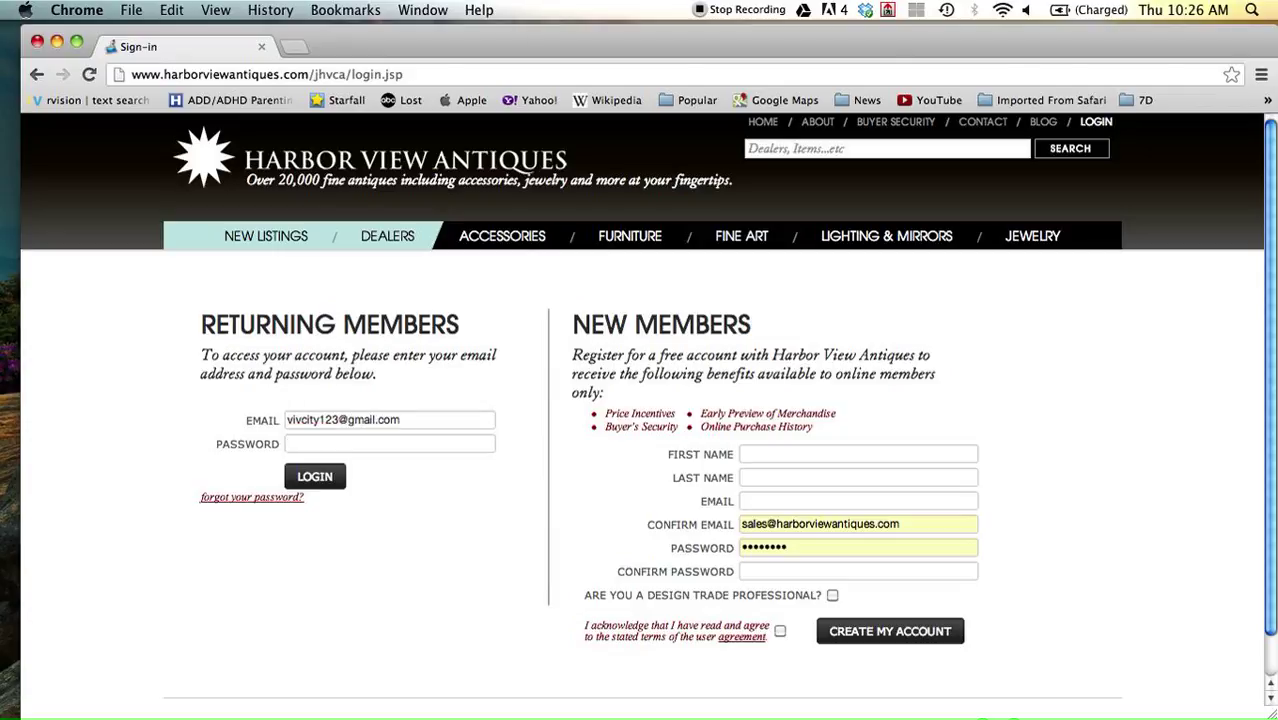
type("••••••")
left_click(315, 479)
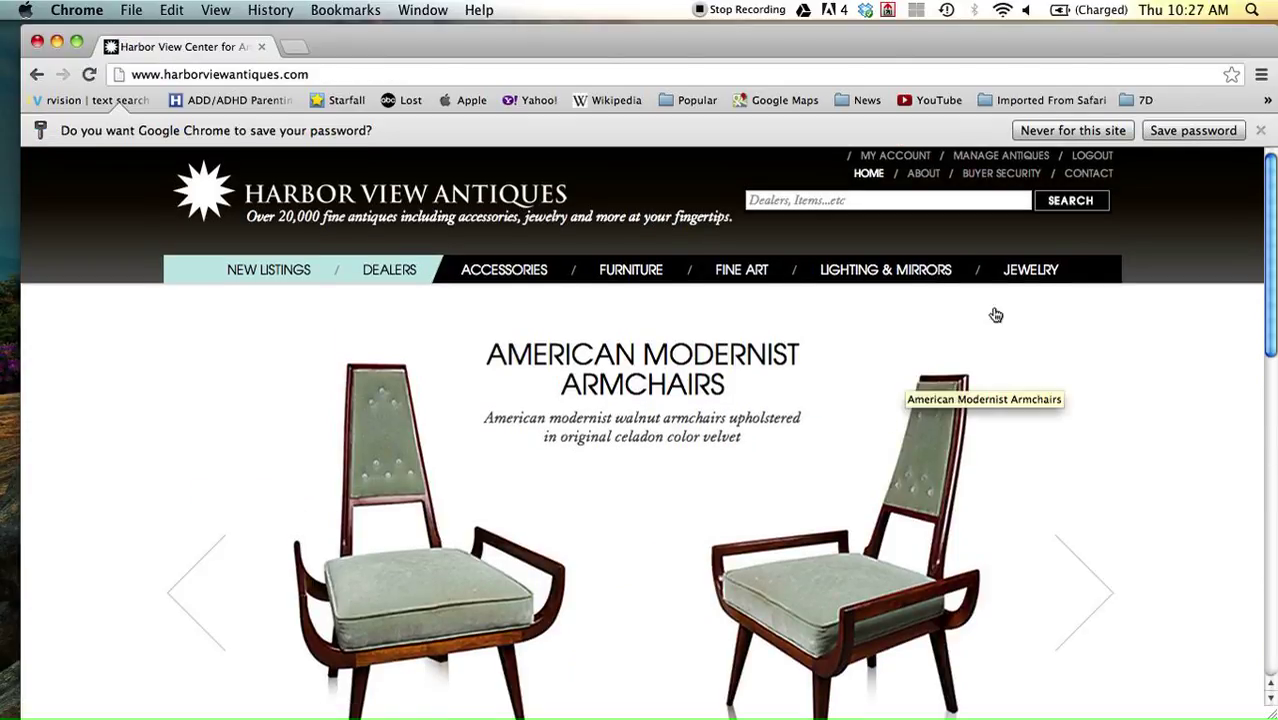
Dismiss the save-password bar and start adding a new antique from Manage Antiques.
left_click(1072, 131)
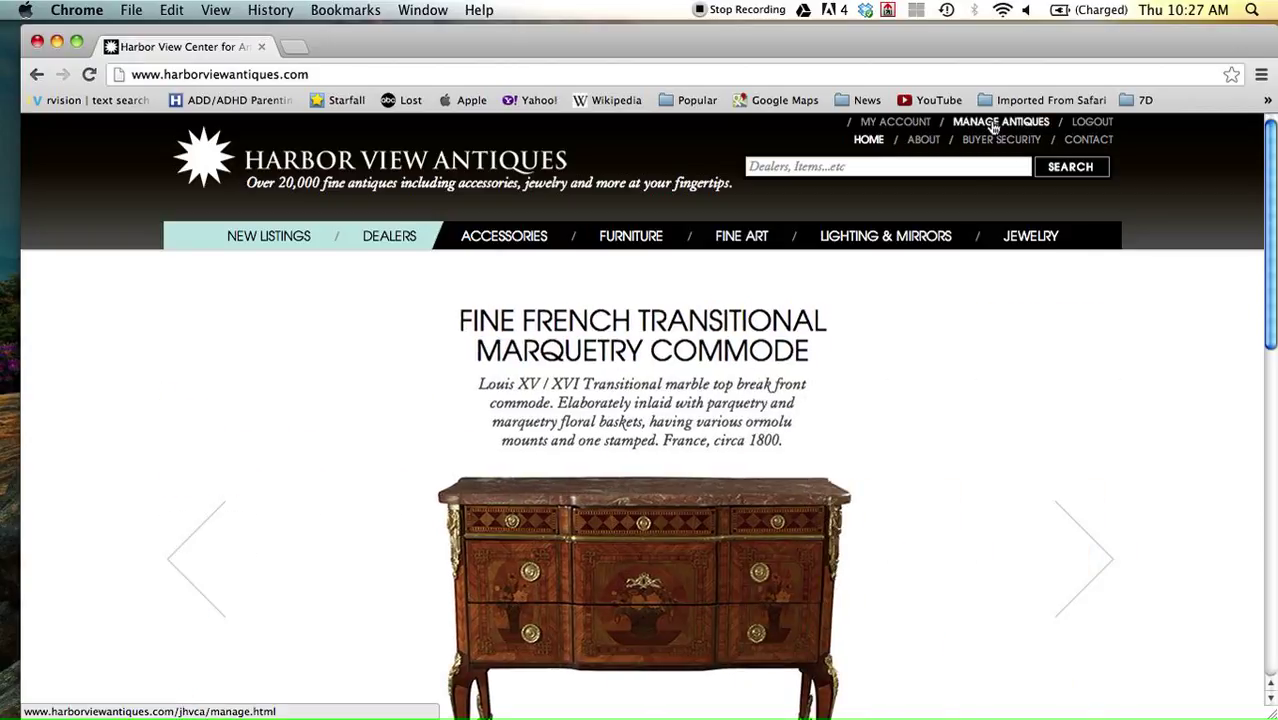
left_click(993, 124)
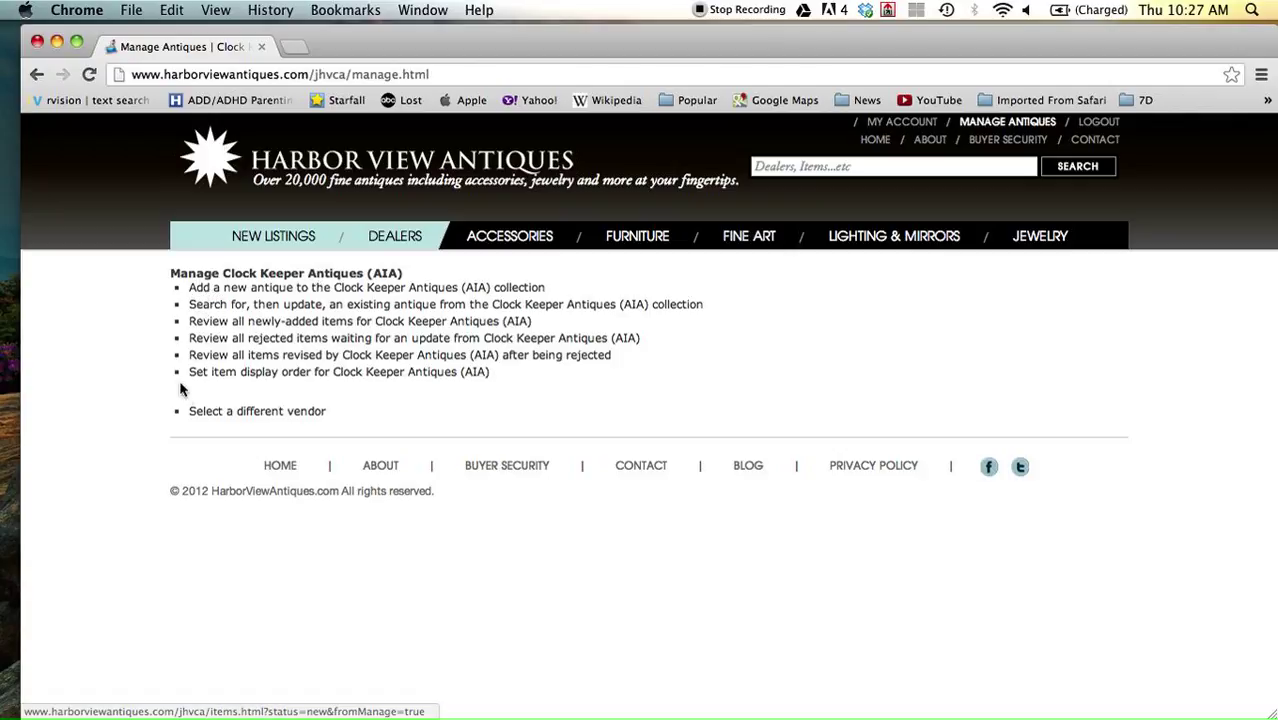
left_click(199, 293)
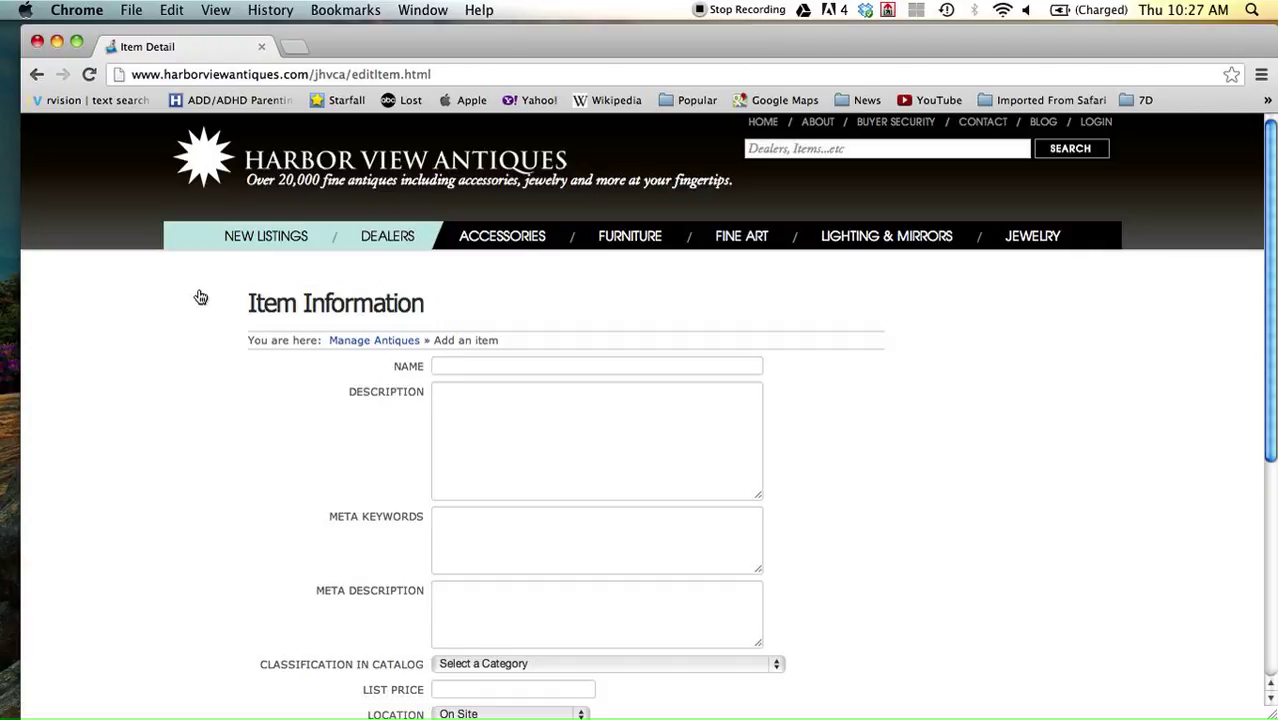
Enter 'Mantle Clock' as the new item's name.
scroll(201, 296, "down", 1)
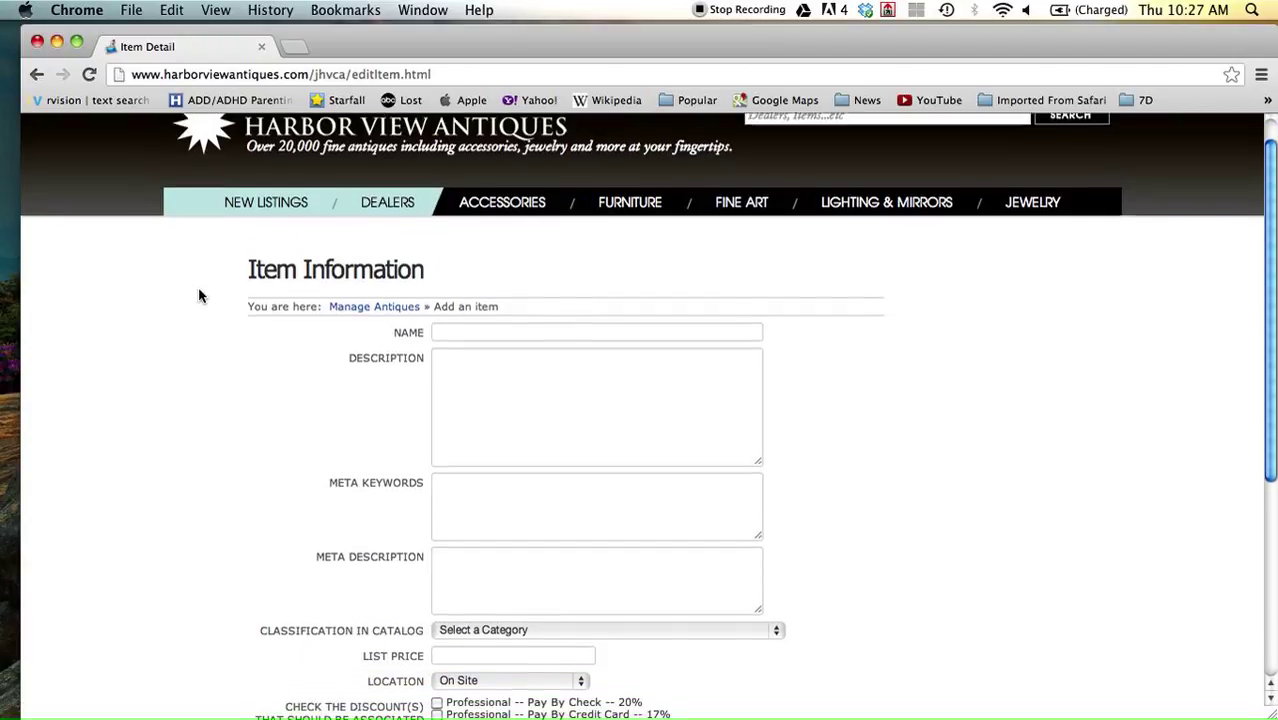
scroll(199, 296, "up", 1)
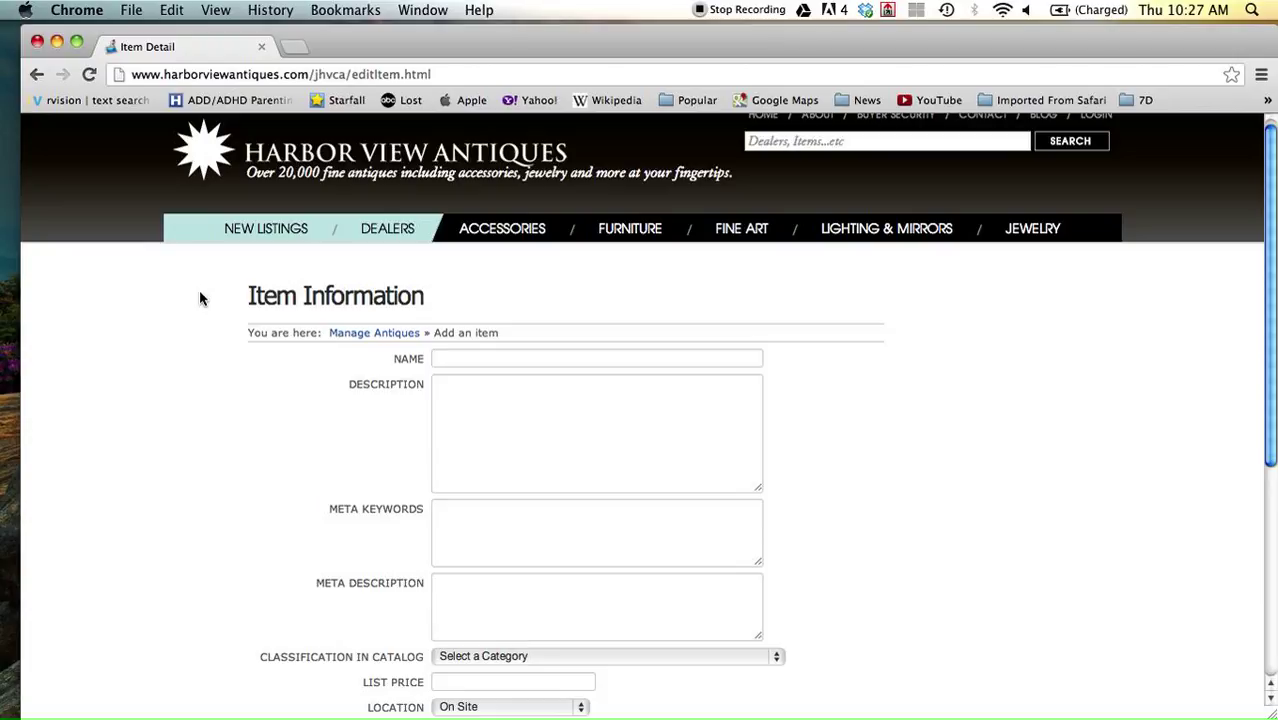
type("M")
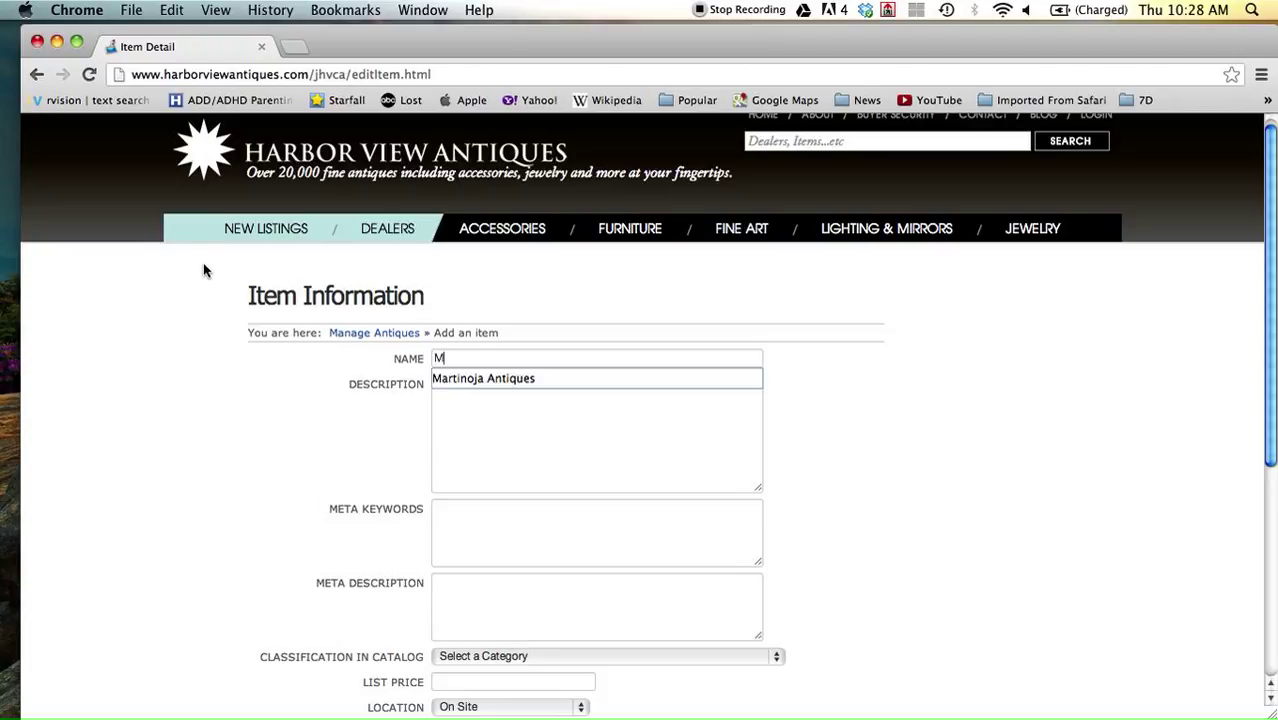
type("antle Clock")
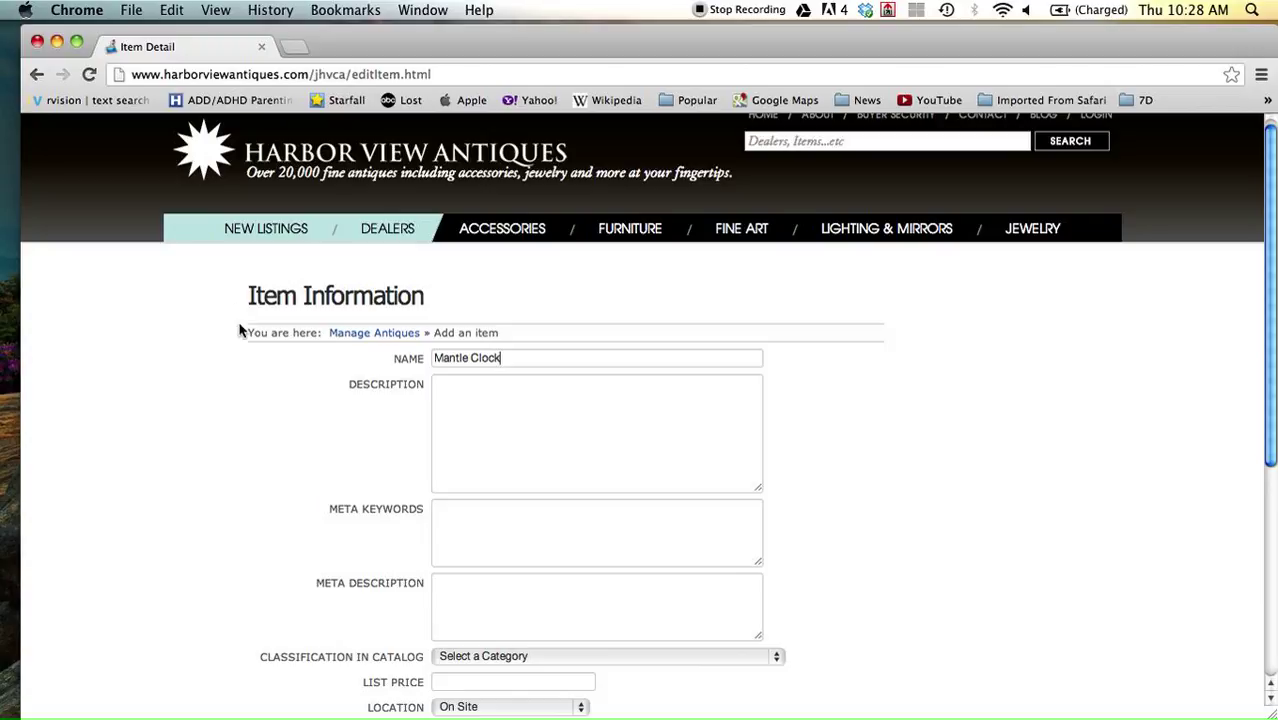
left_click(445, 392)
Write the description 'A fine French bronze ormulu mounted mantle clock.'.
left_click(475, 375)
type("A fine French bron")
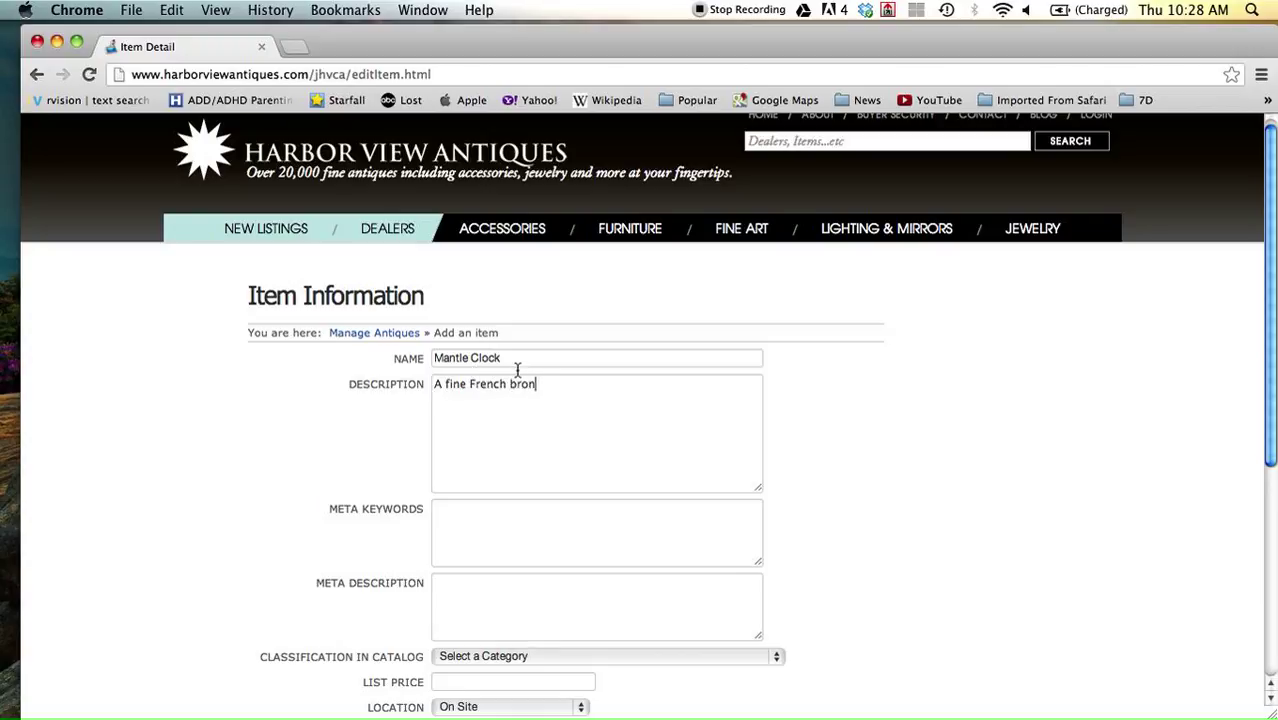
type("ze ormulu mount")
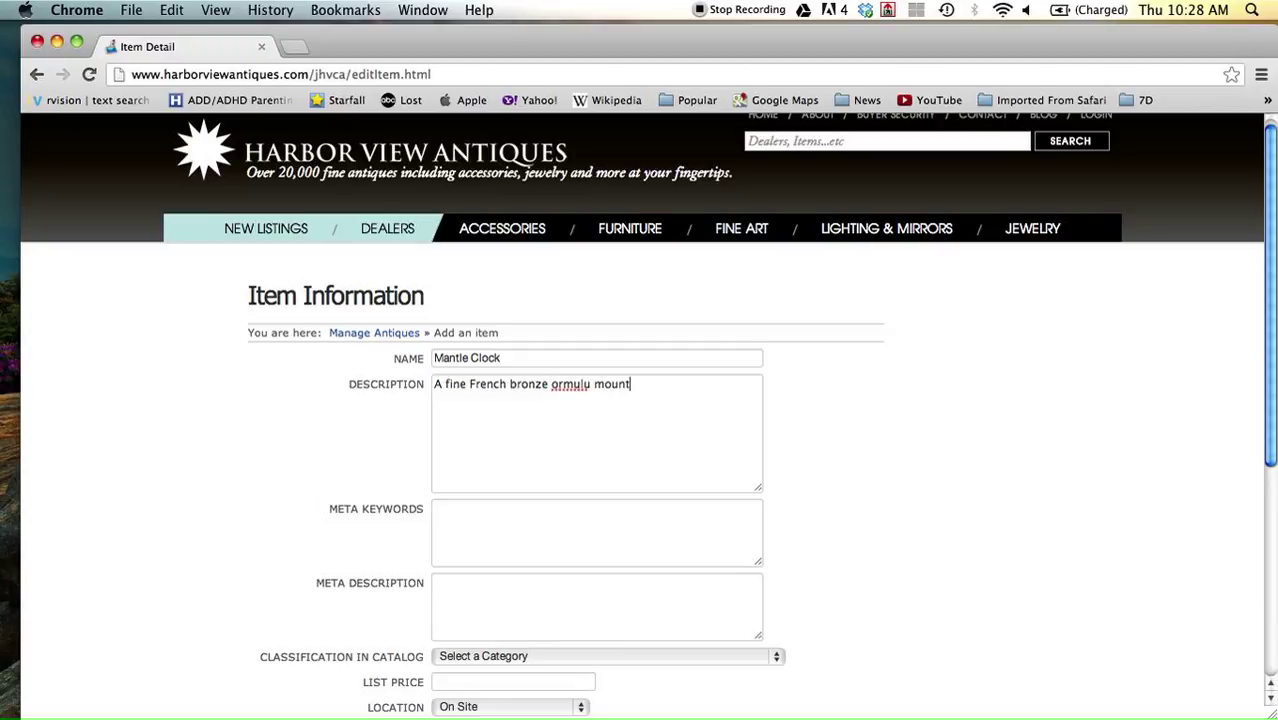
type("ed mantle clock.")
scroll(490, 446, "down", 3)
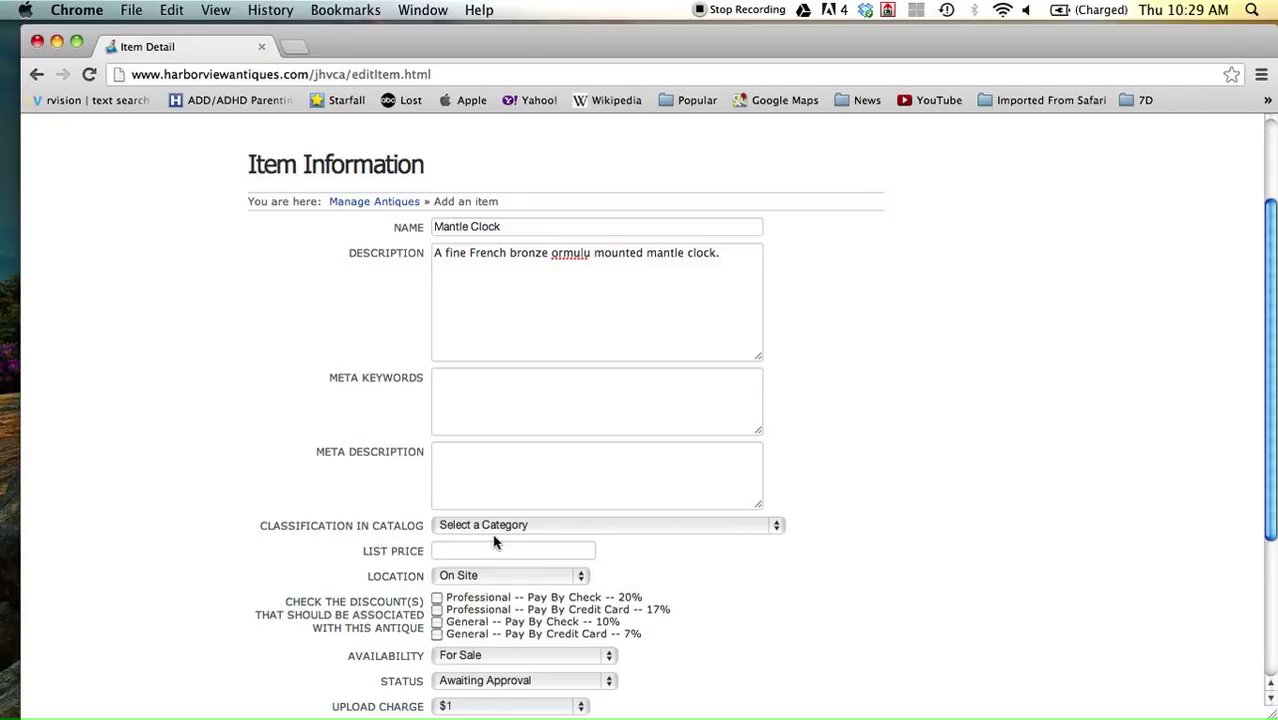
Pick 'Mantel Clocks and Table Clocks' from the Clocks group of the catalog classification list.
left_click(776, 526)
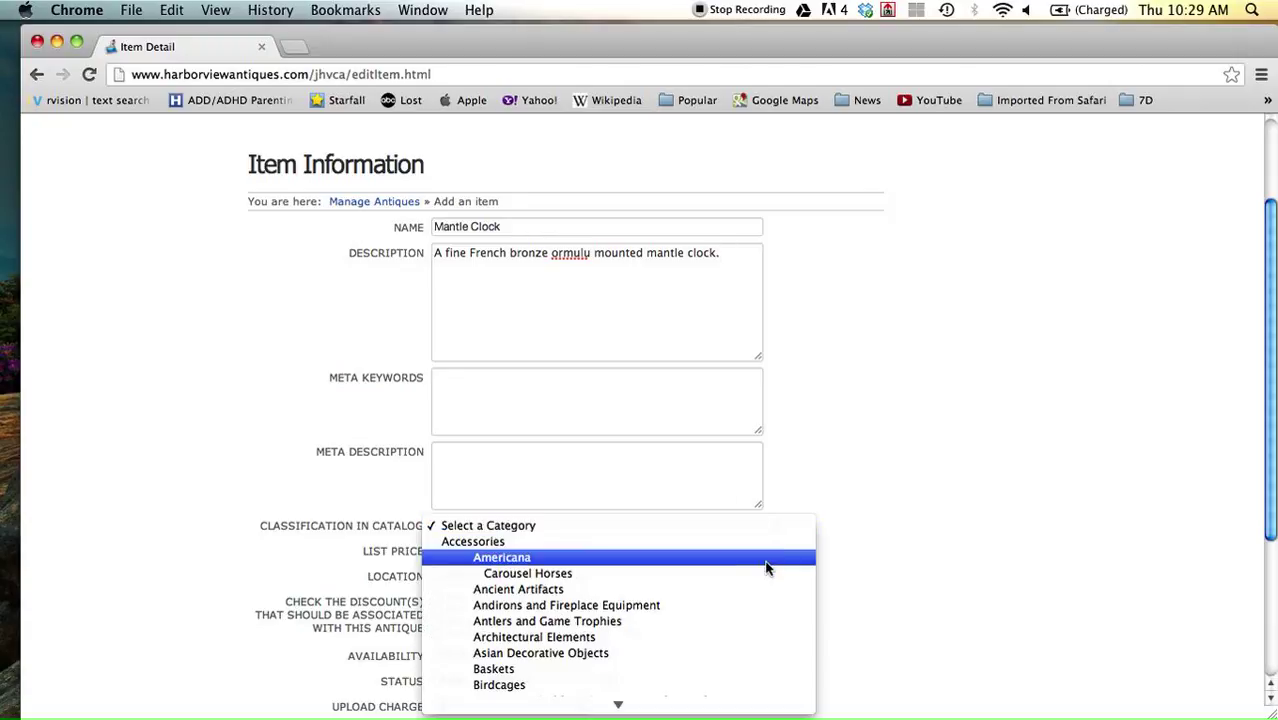
scroll(766, 568, "down", 4)
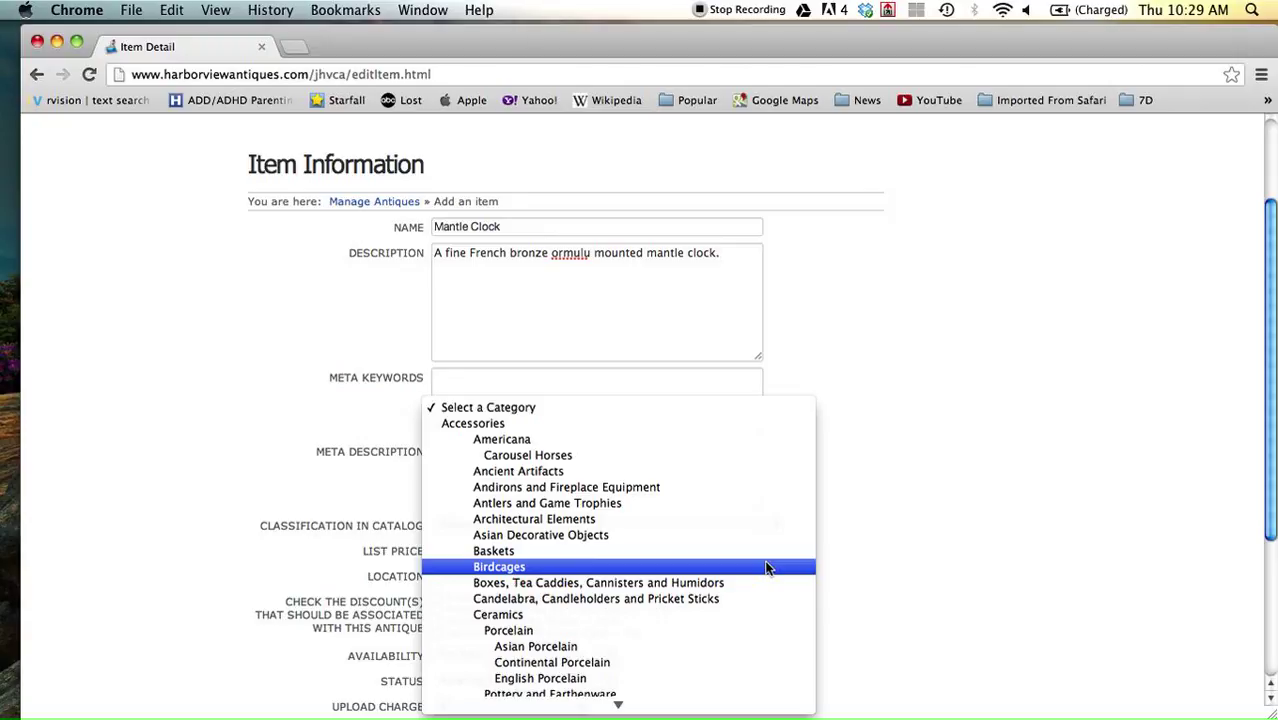
scroll(768, 570, "down", 3)
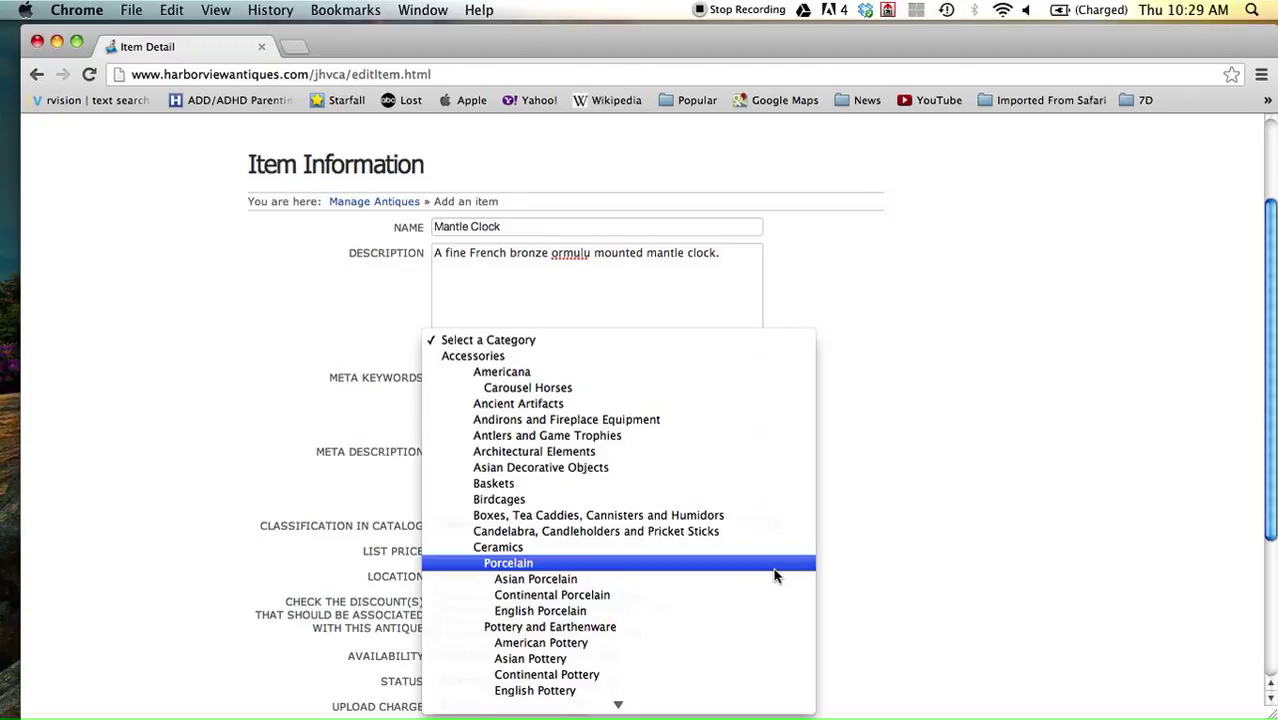
scroll(773, 575, "down", 5)
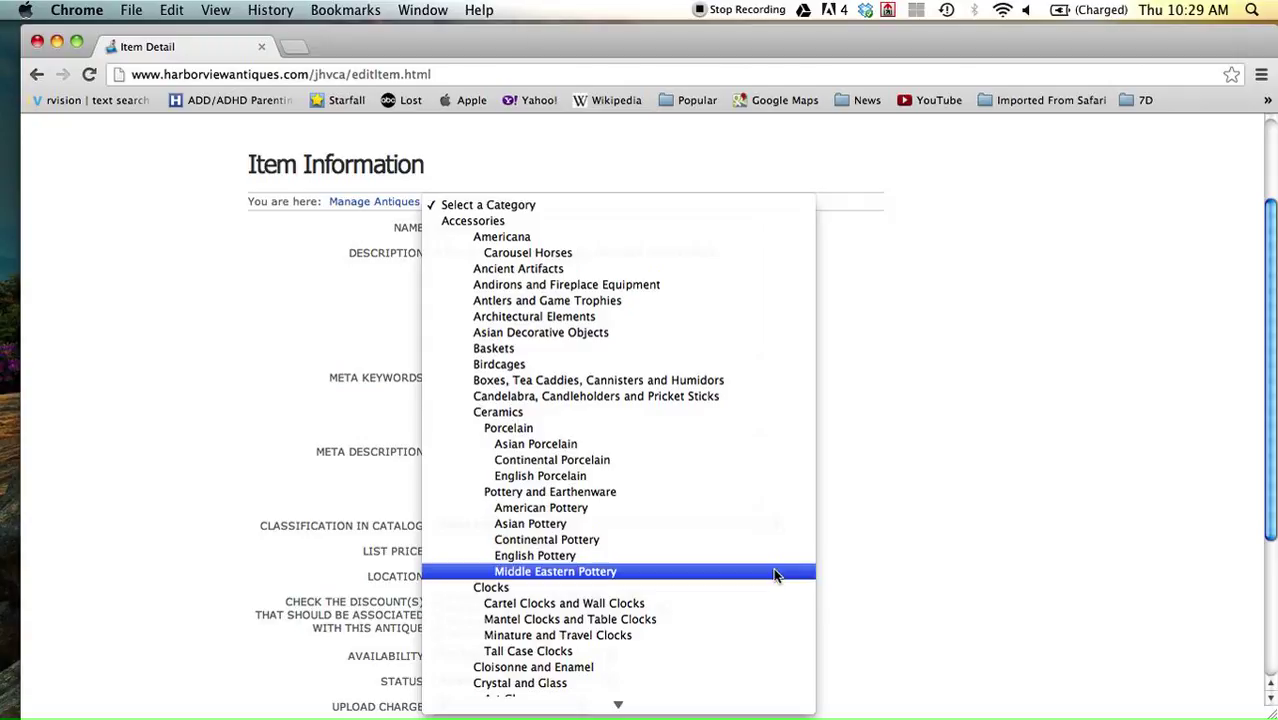
left_click(756, 620)
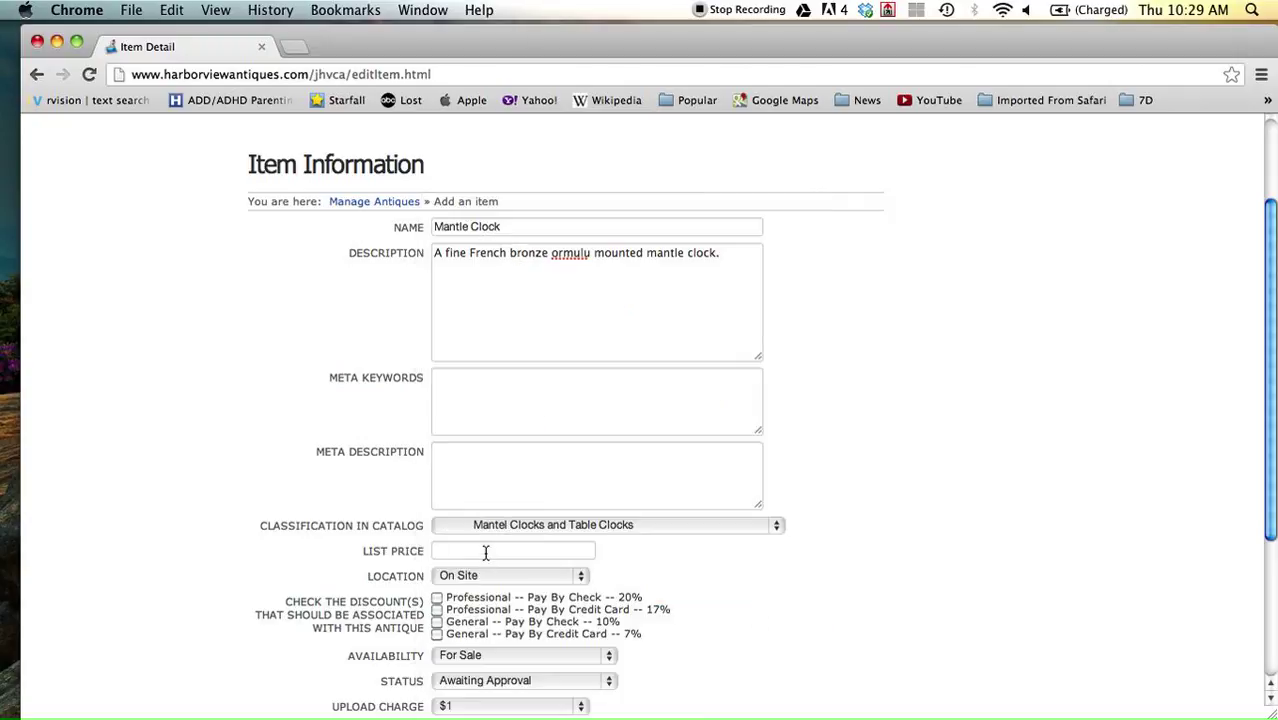
Set the list price to 1000 and the location to Held with Vendor.
type("1000")
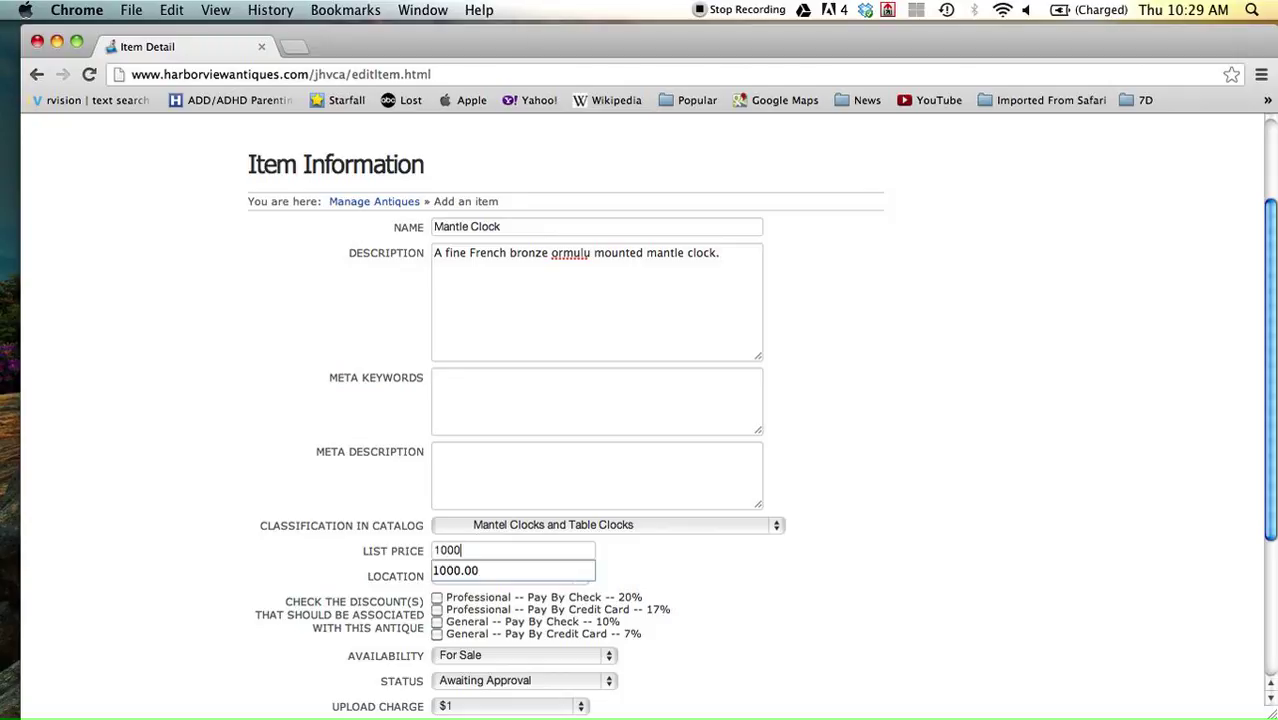
key("Tab")
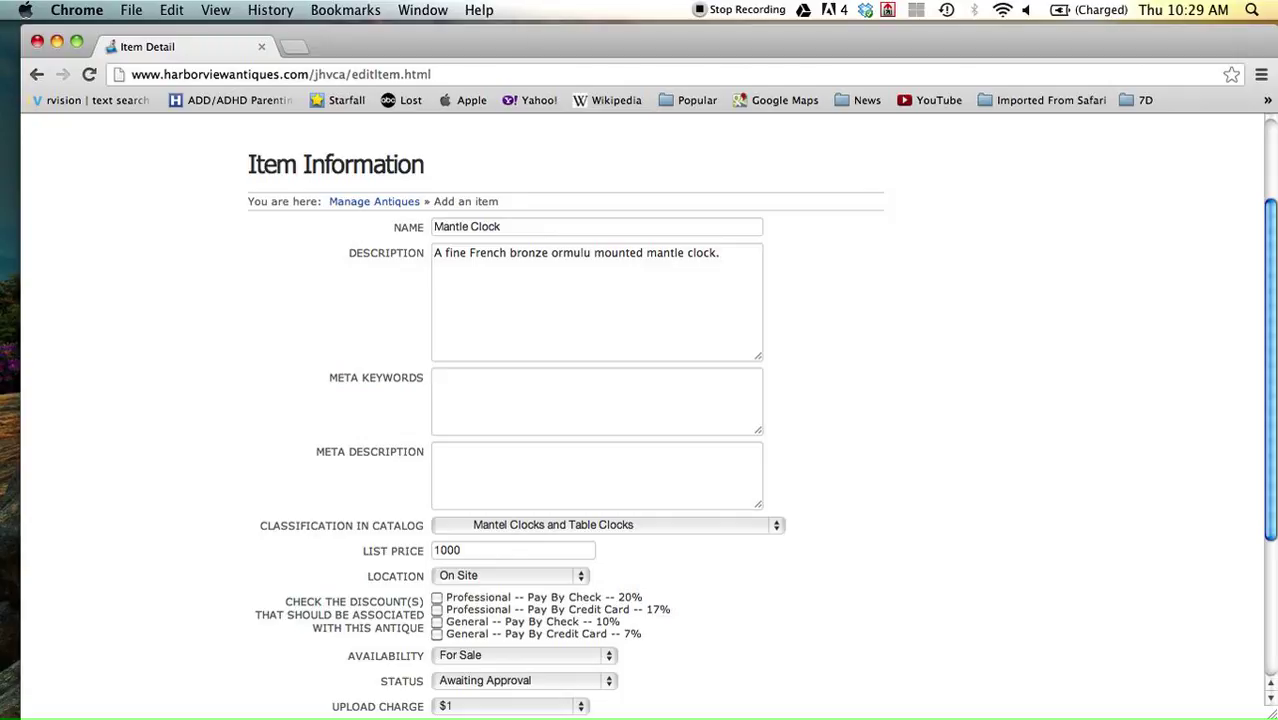
left_click(579, 580)
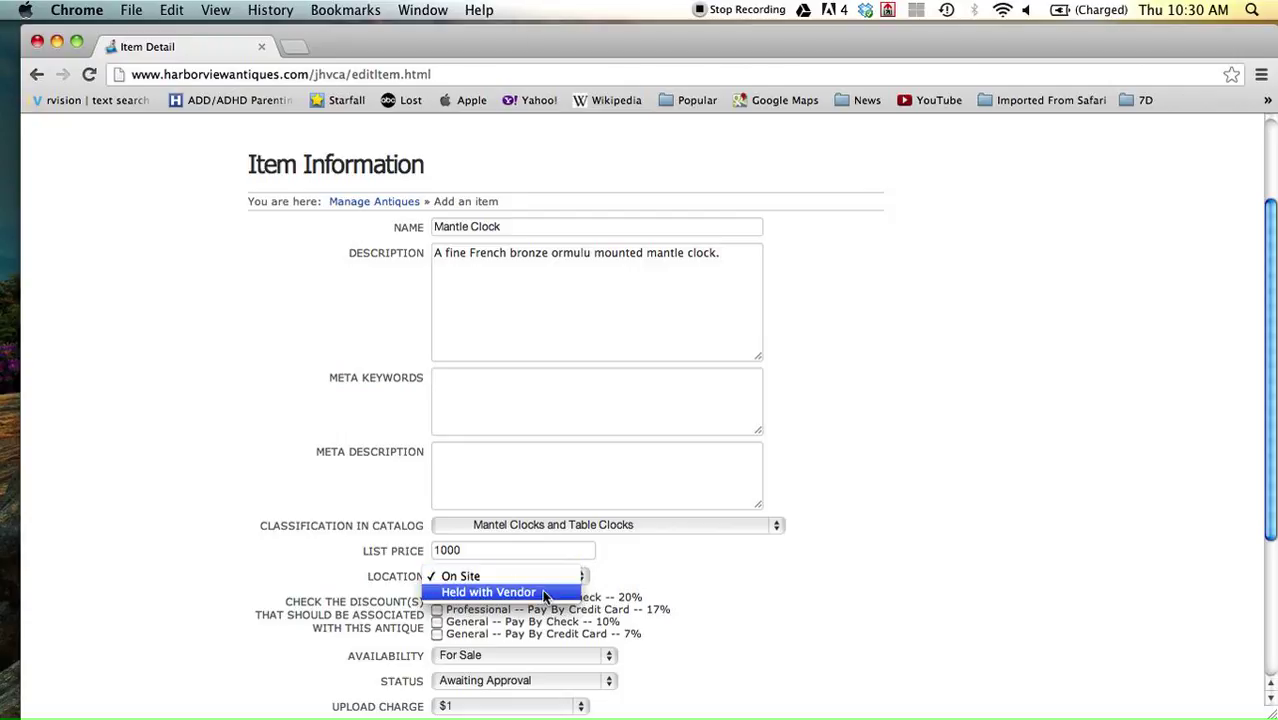
left_click(545, 593)
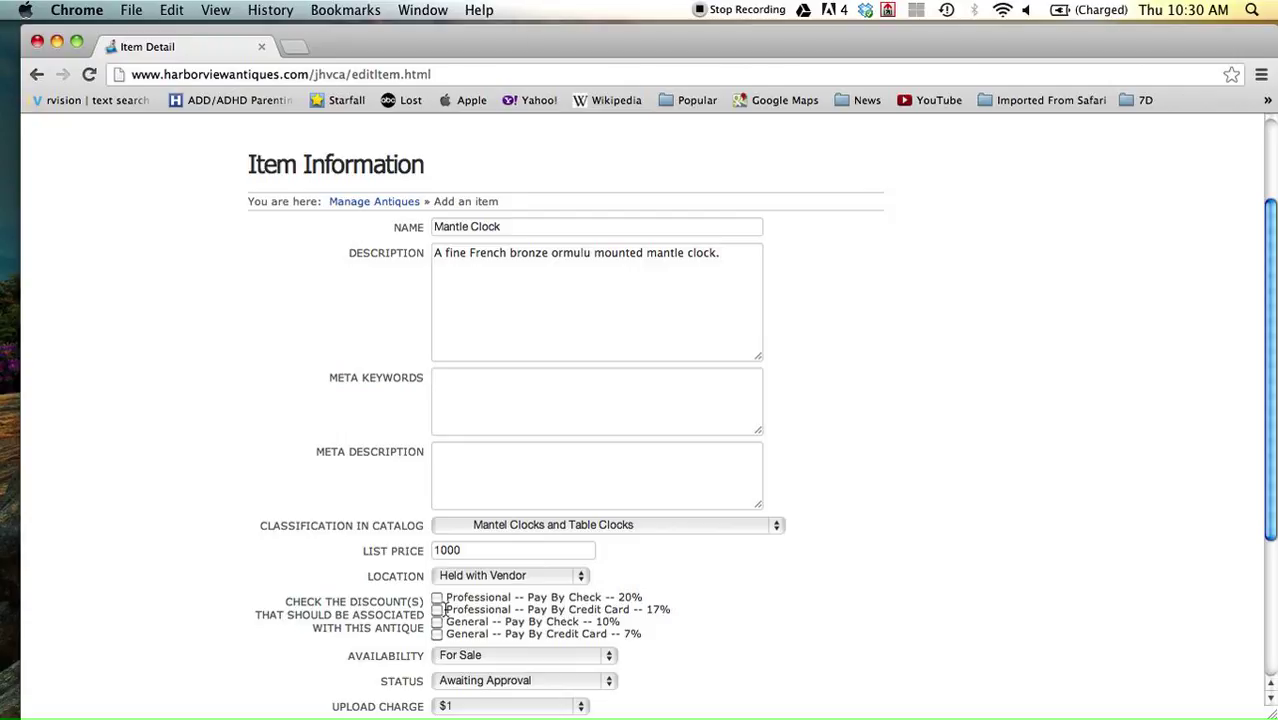
Apply all four discounts: Professional check 20%, Professional card 17%, General check 10%, General card 7%.
left_click(437, 597)
left_click(437, 610)
left_click(437, 622)
left_click(437, 636)
Leave the item status as Awaiting Approval.
scroll(684, 630, "down", 2)
scroll(683, 647, "down", 3)
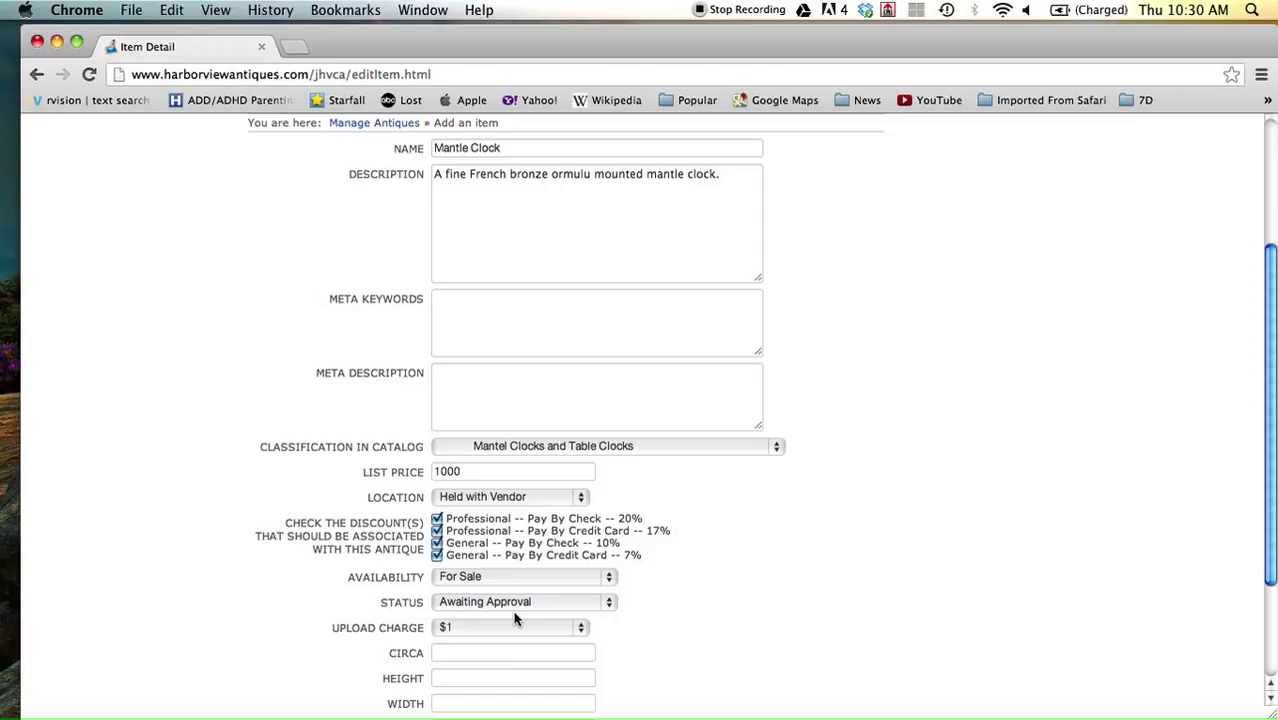
left_click(607, 601)
left_click(607, 601)
scroll(675, 620, "down", 1)
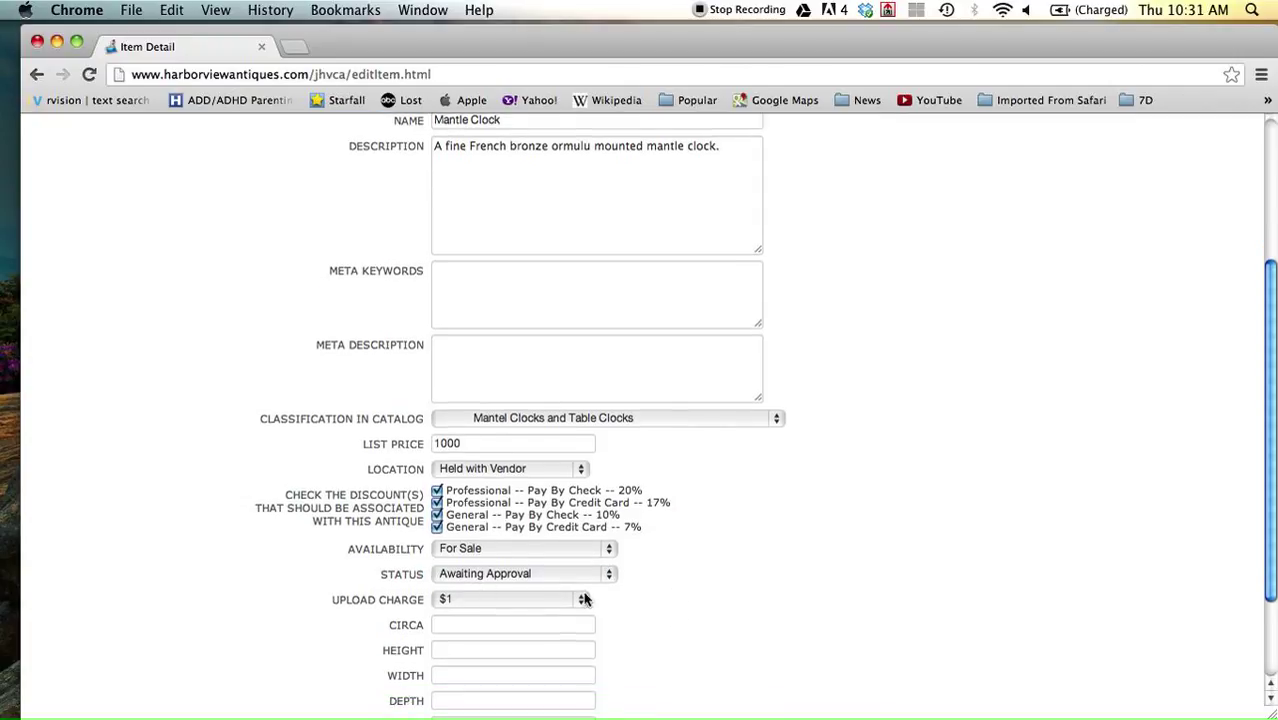
scroll(696, 611, "down", 4)
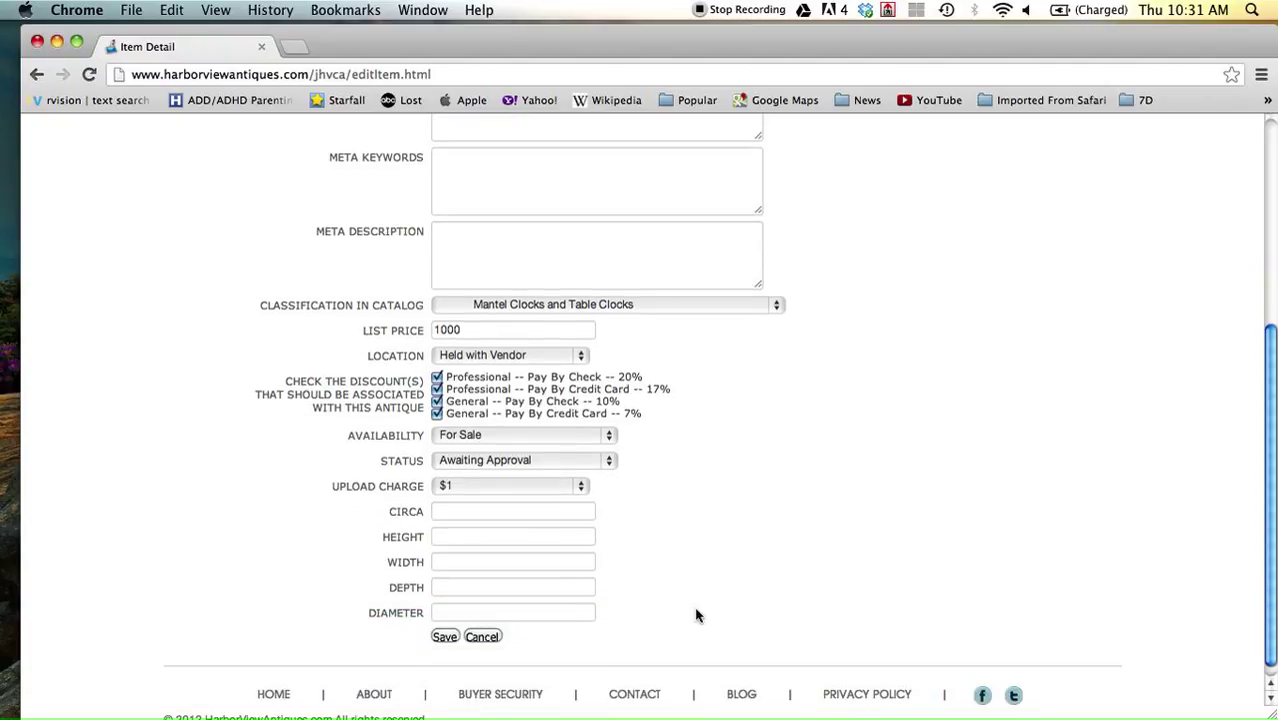
Enter circa 1860-1880, height 18, width 10 and depth 6, then save the item.
left_click(461, 514)
type("1860-1880")
left_click(444, 541)
left_click(444, 541)
type("18")
left_click(444, 566)
type("10")
left_click(444, 597)
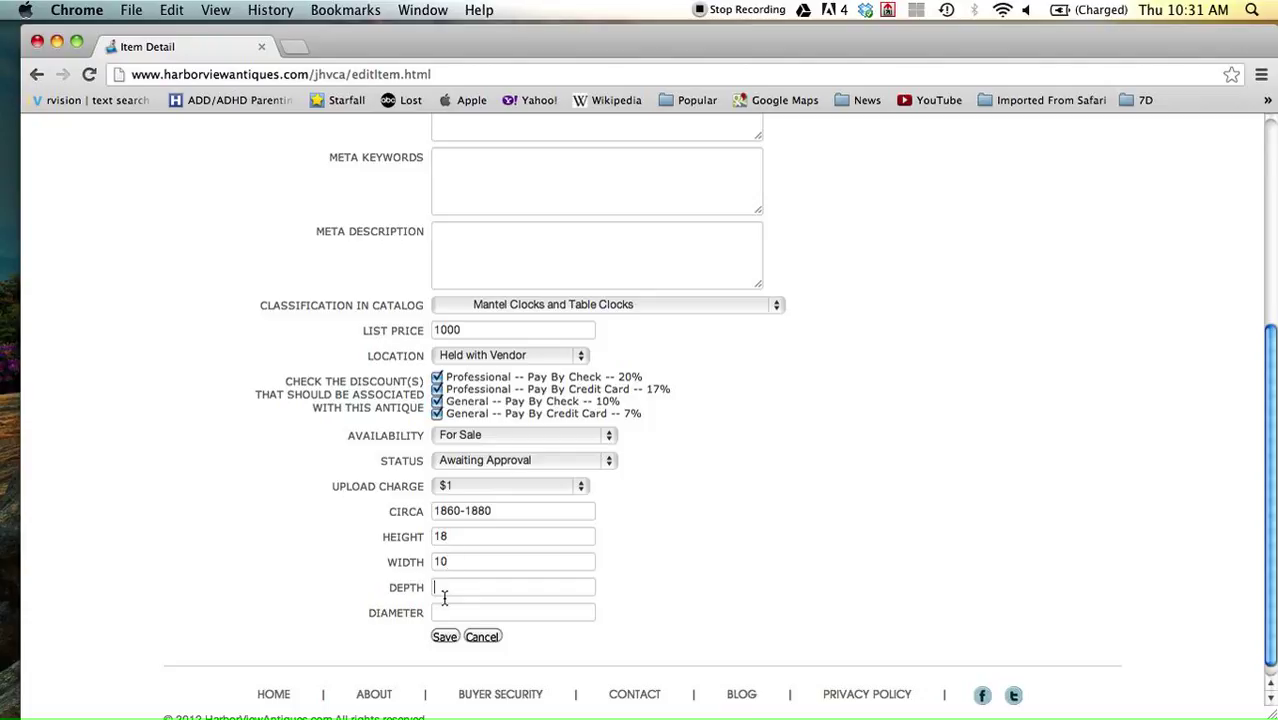
type("6")
left_click(446, 640)
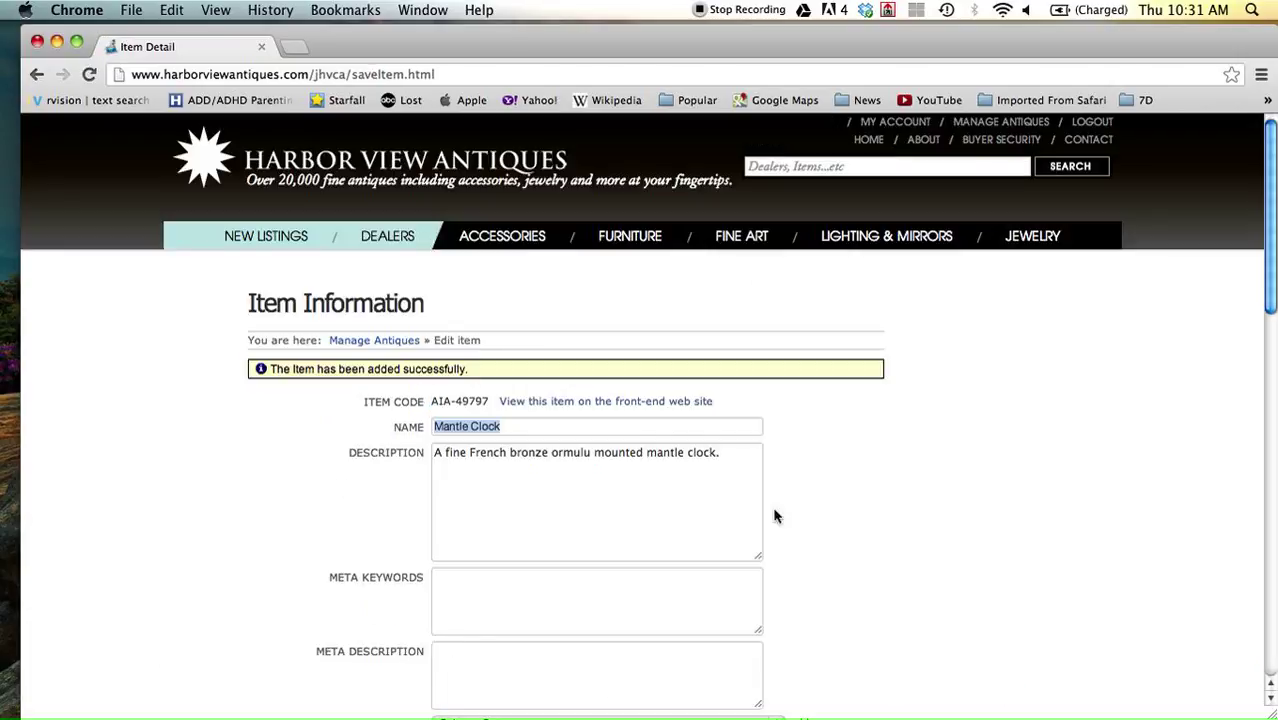
Scroll the saved Mantle Clock page down to the Add Item Images section.
scroll(845, 520, "down", 4)
scroll(845, 520, "down", 8)
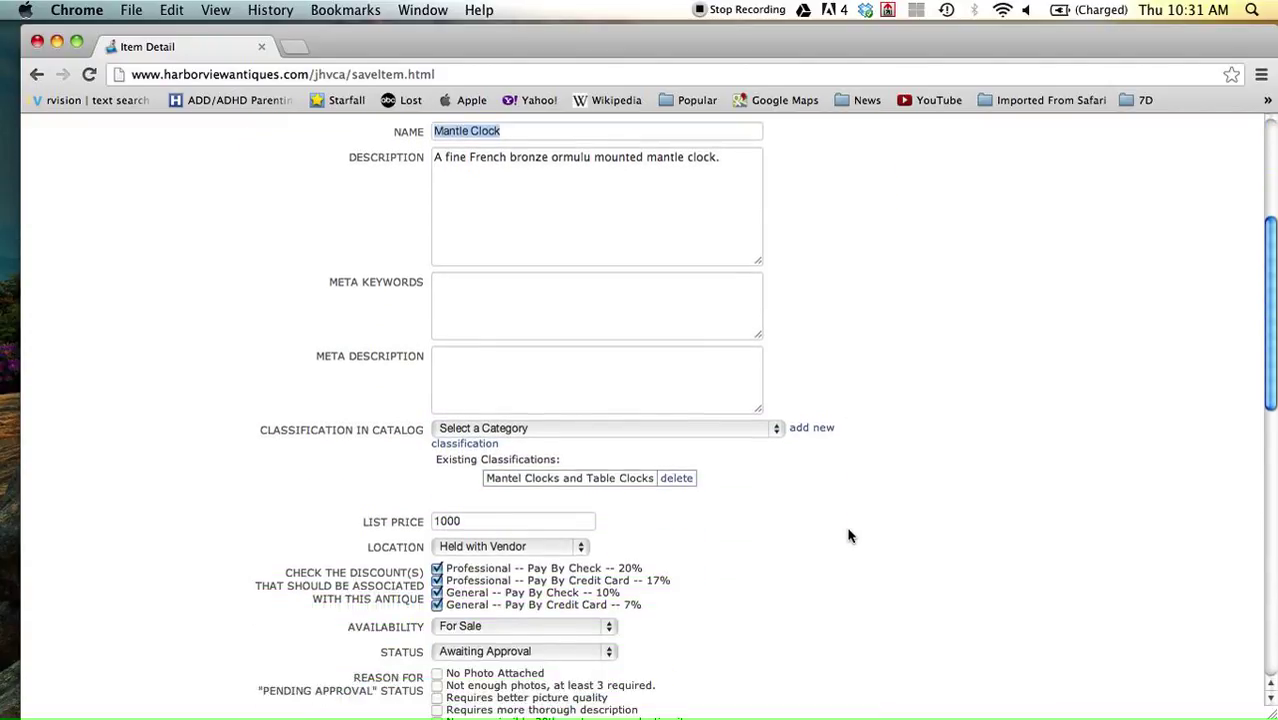
scroll(847, 532, "up", 11)
scroll(848, 537, "down", 8)
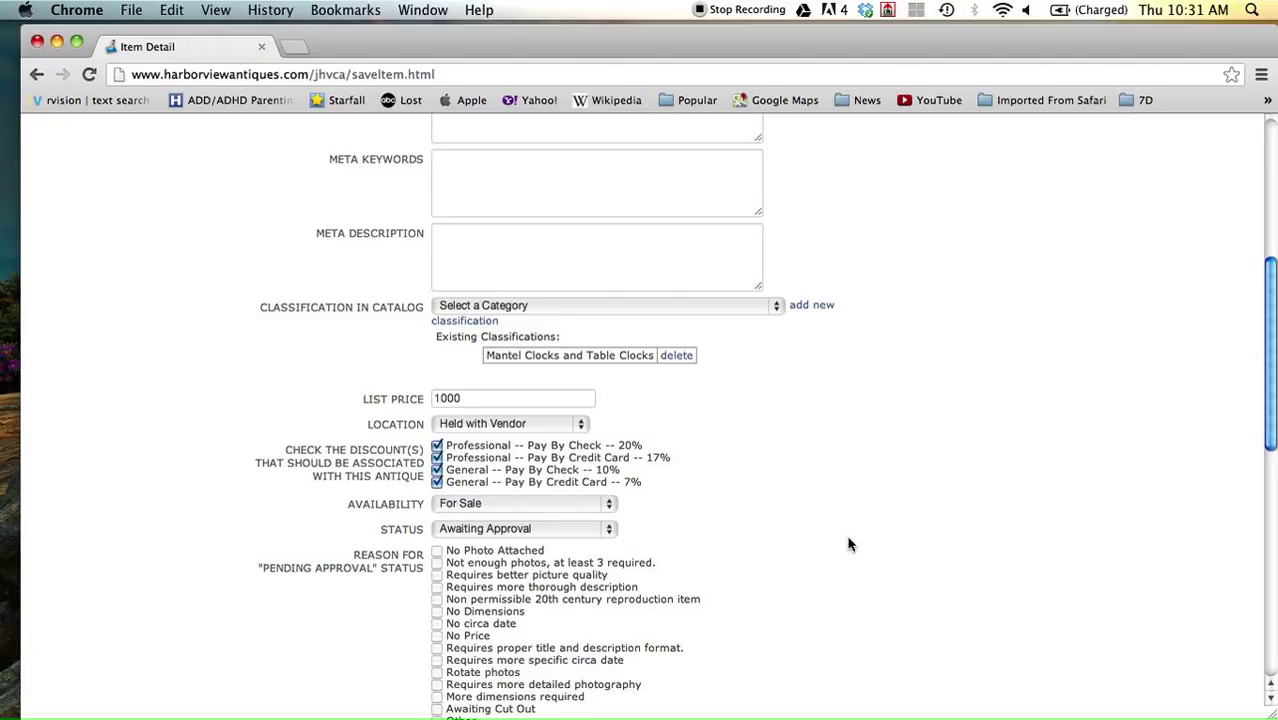
left_click_drag(1270, 278, 1274, 535)
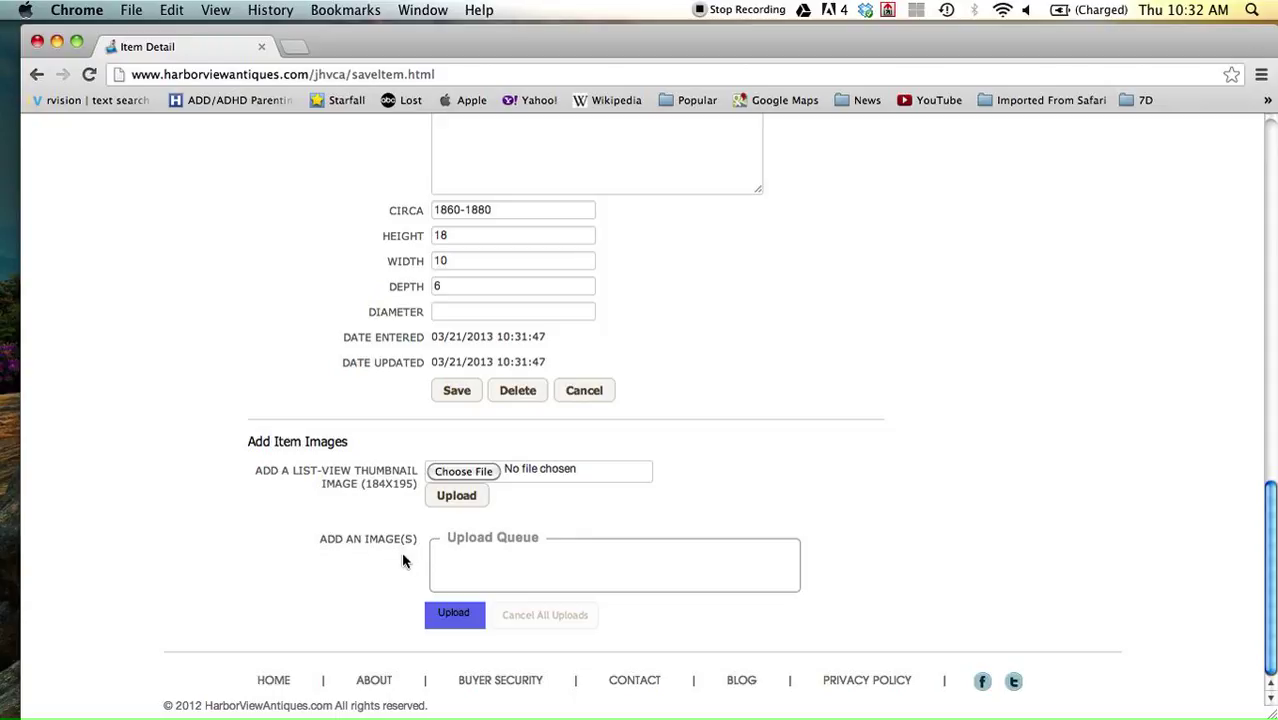
Start an image upload and browse to Dropbox > Photos > Sample Album.
left_click(453, 614)
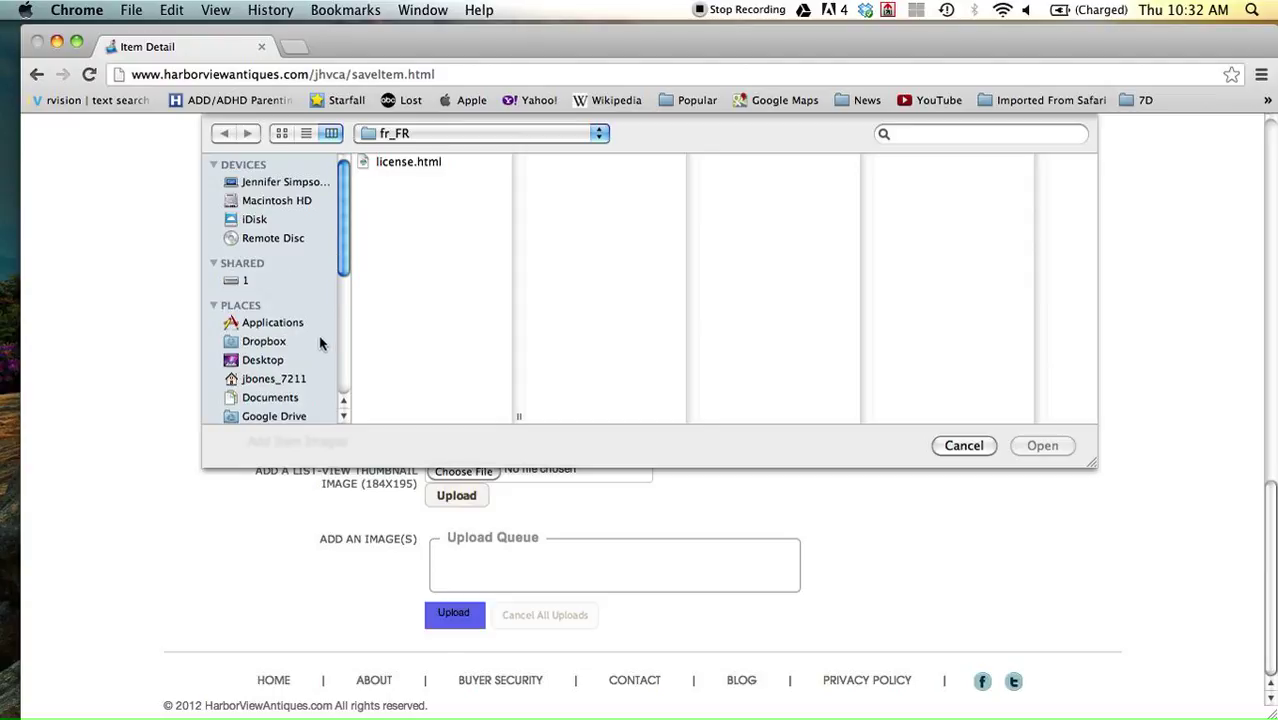
left_click_drag(344, 267, 339, 305)
scroll(338, 303, "up", 2)
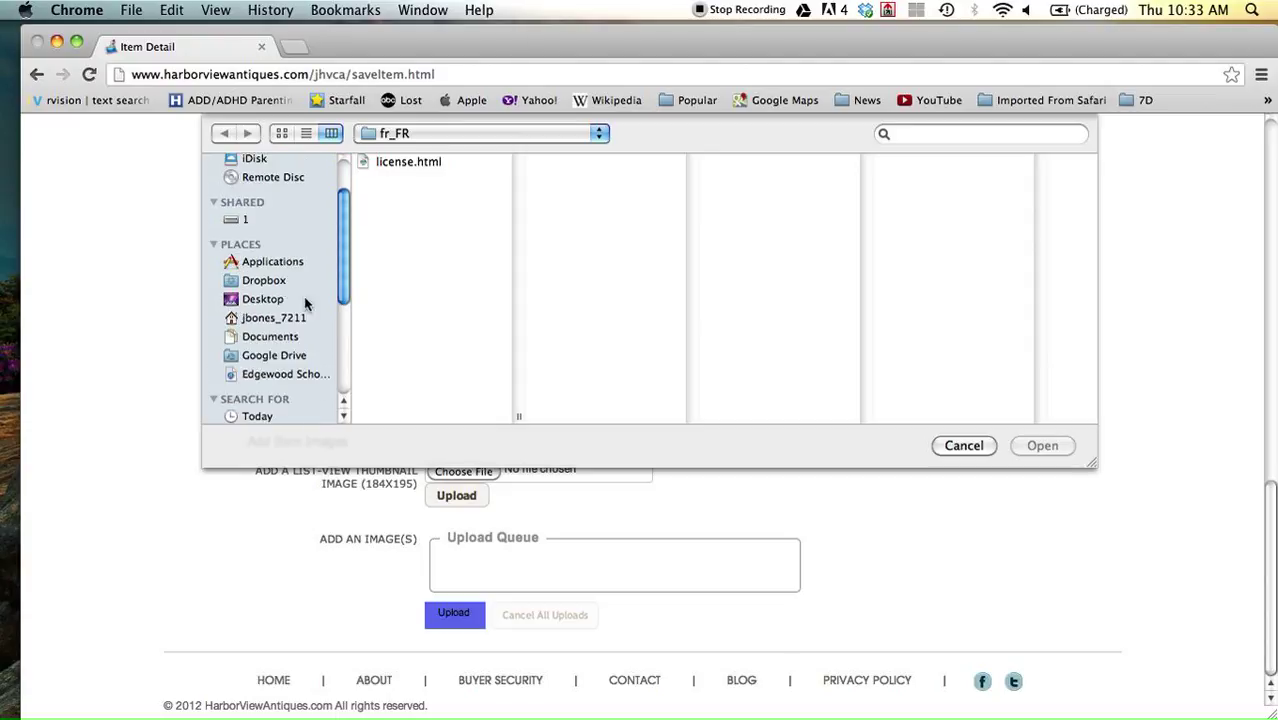
left_click(257, 342)
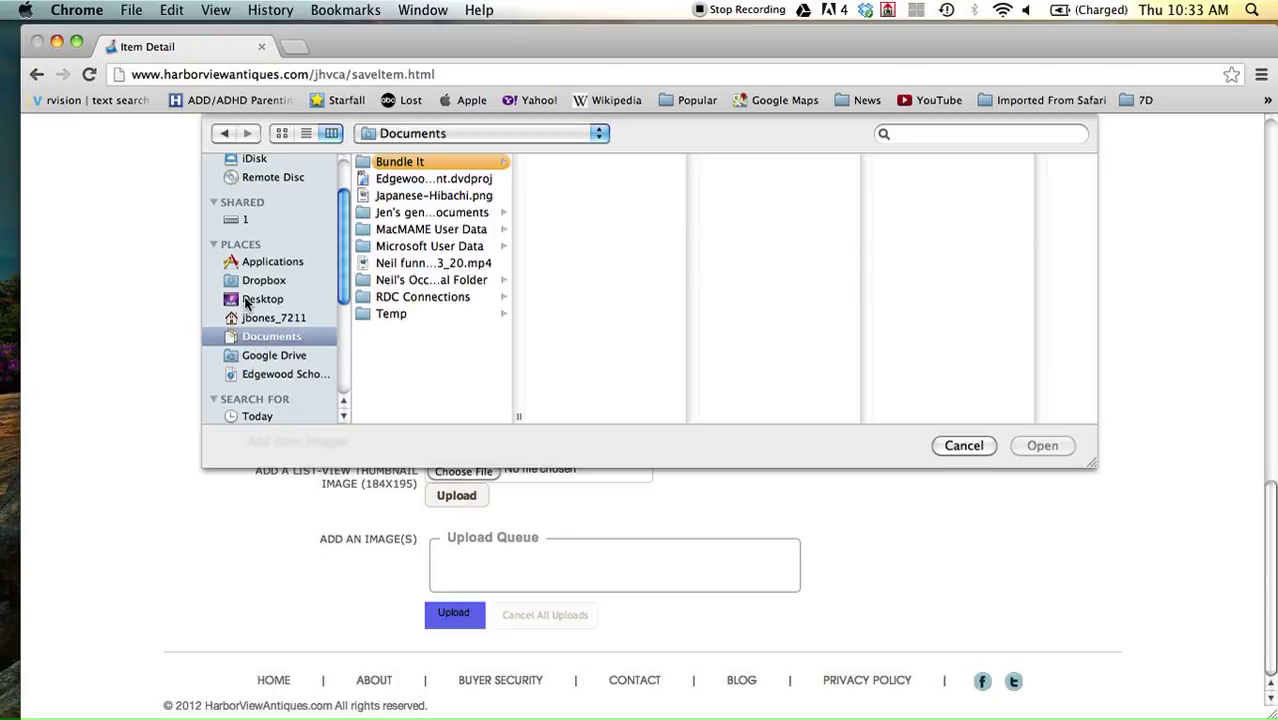
left_click(247, 302)
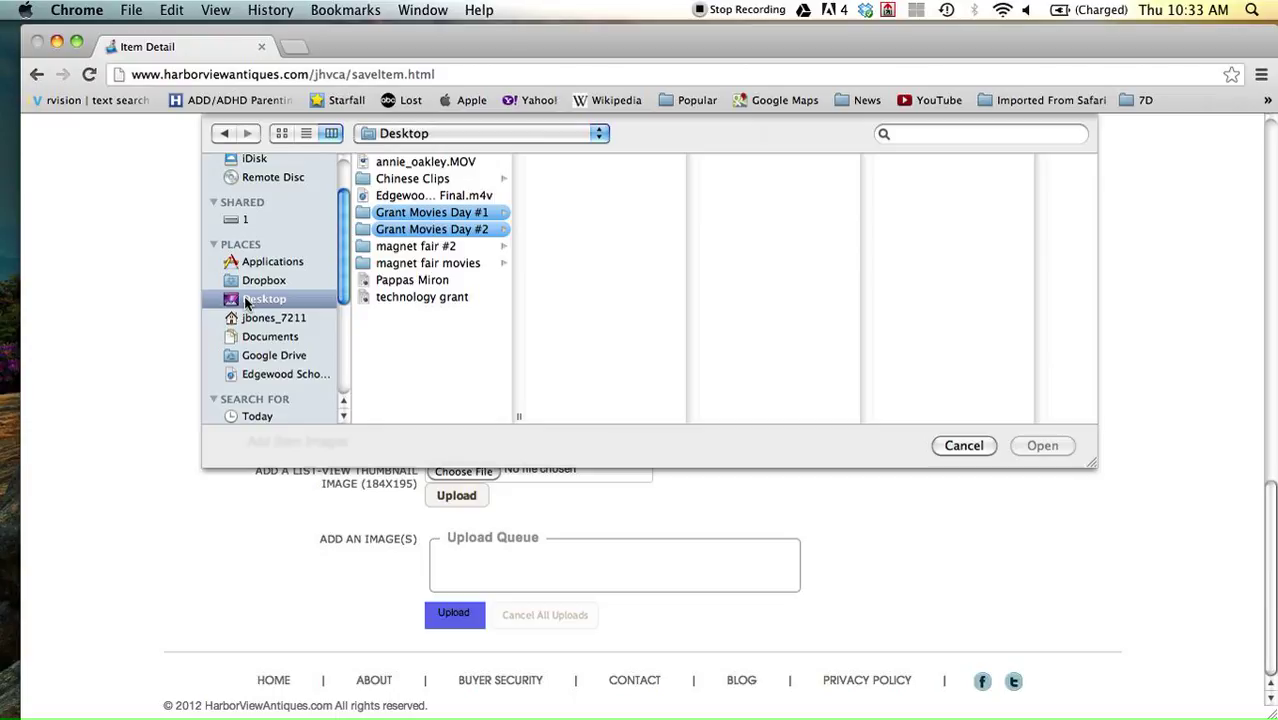
left_click(253, 281)
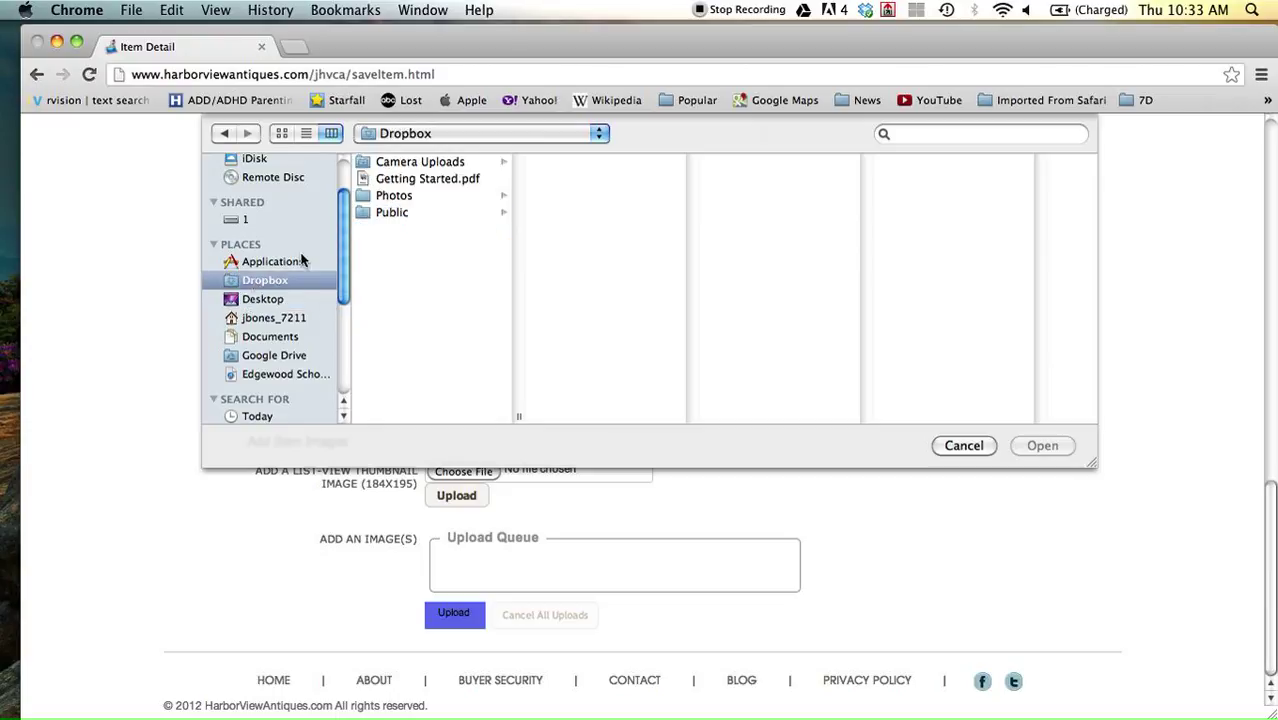
left_click(371, 198)
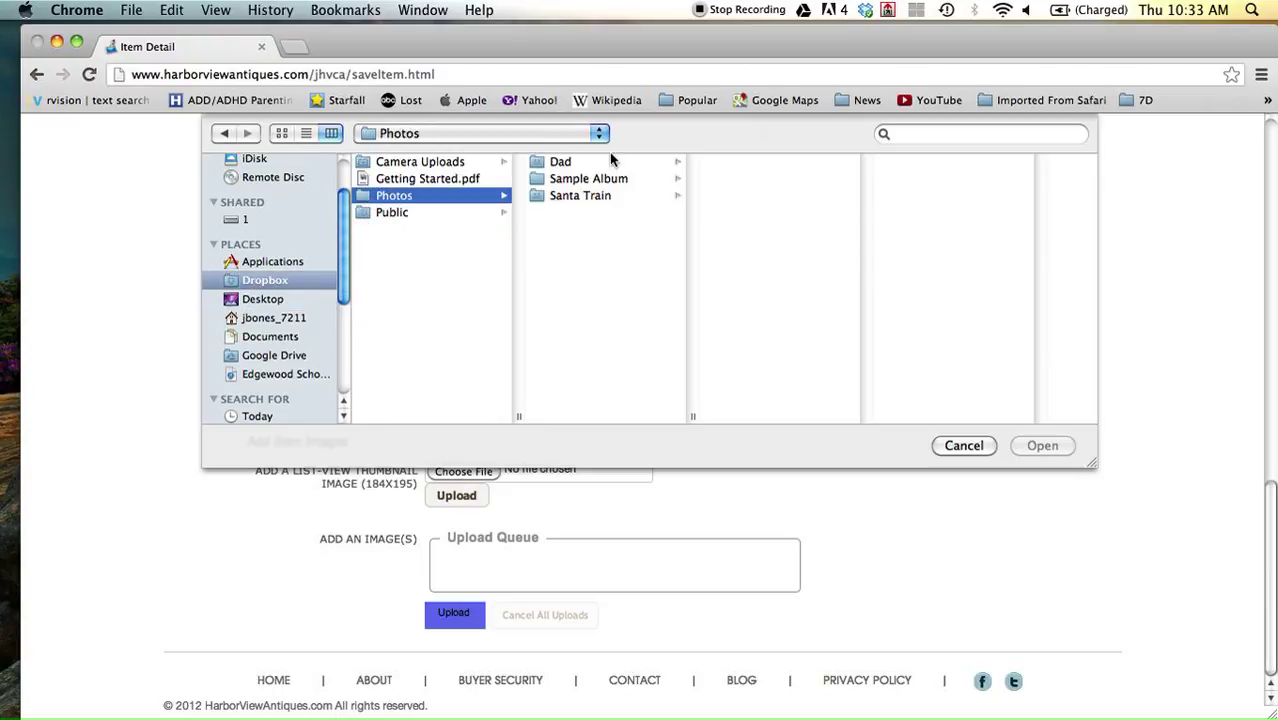
left_click(558, 186)
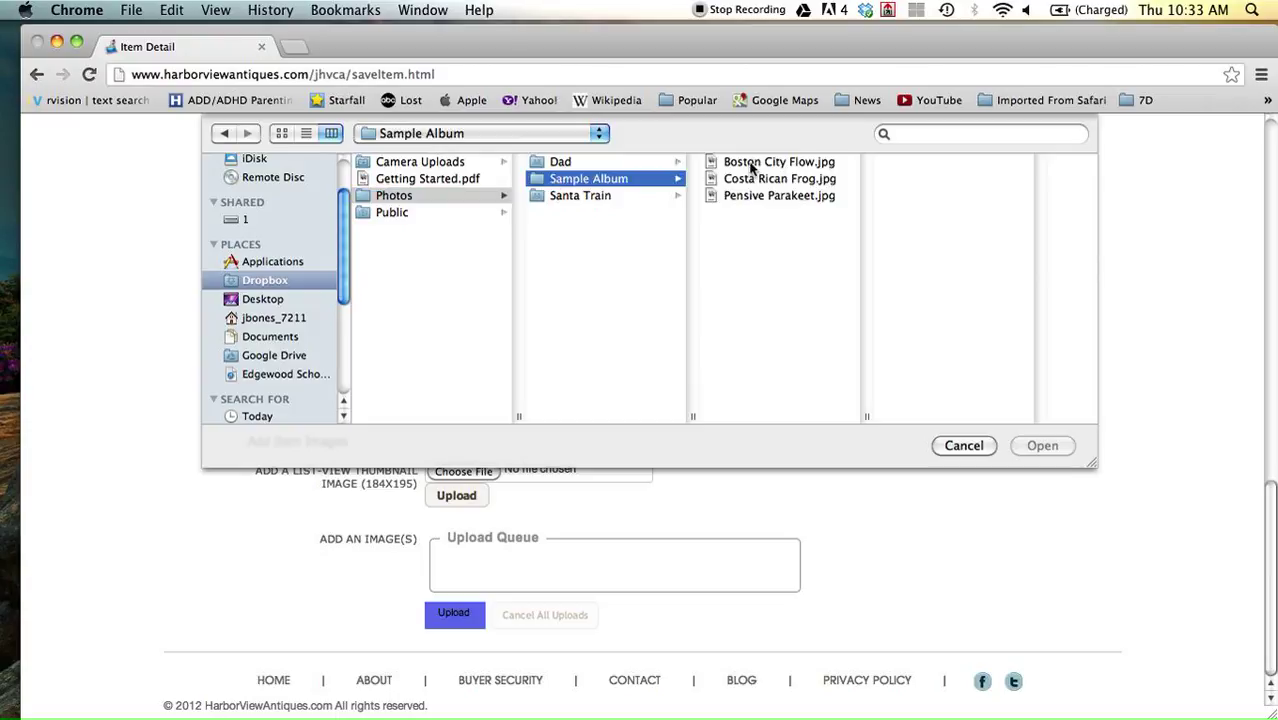
Select Costa Rican Frog.jpg and upload it as an item image.
left_click(738, 182)
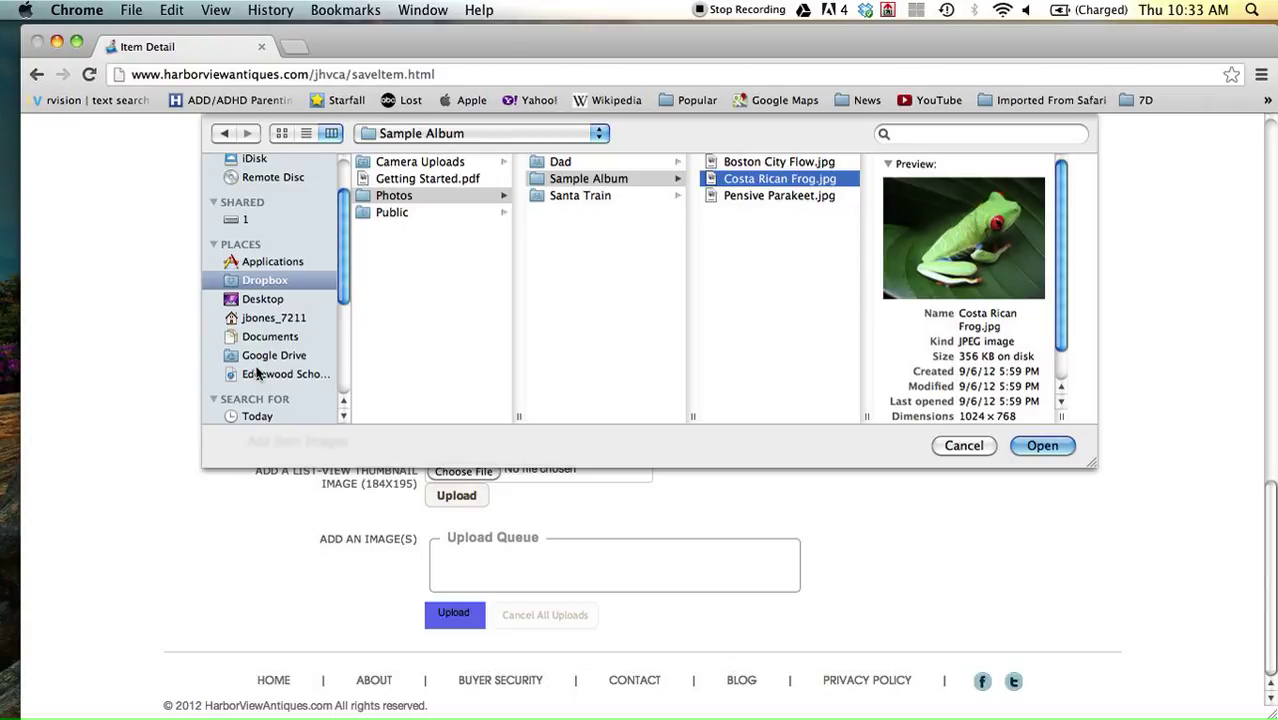
scroll(260, 350, "down", 5)
scroll(256, 373, "down", 4)
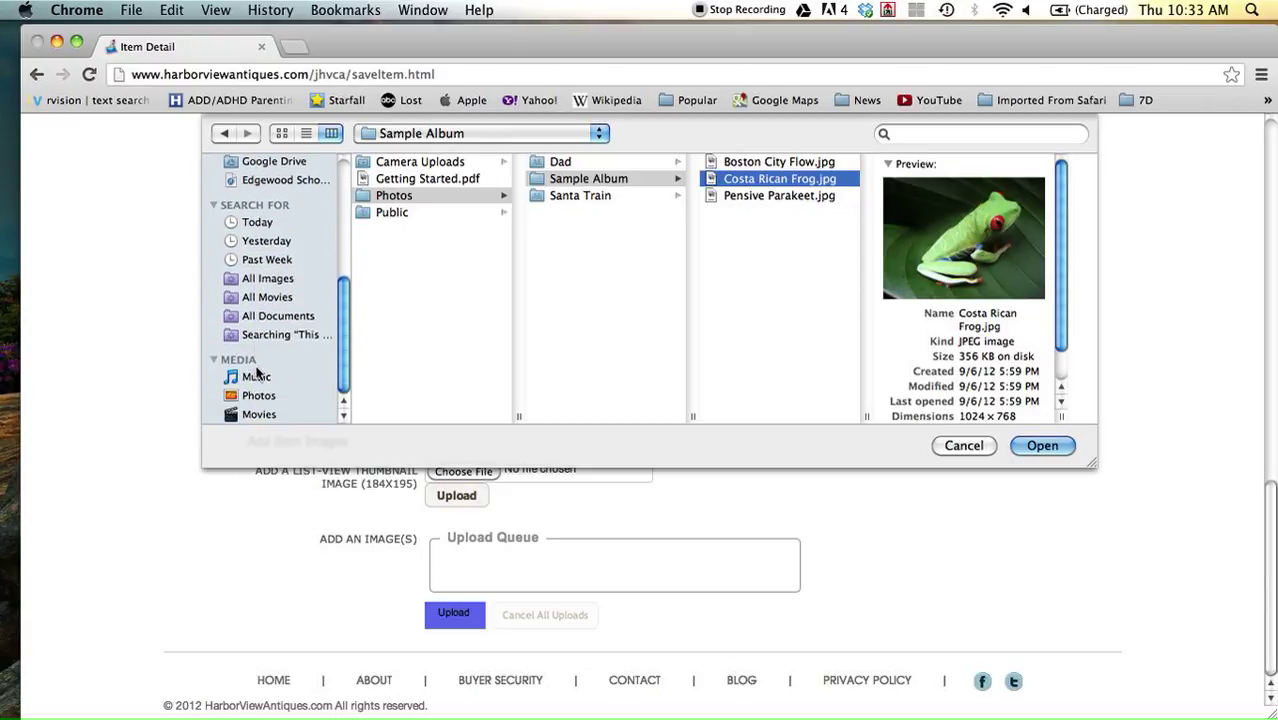
scroll(258, 360, "up", 10)
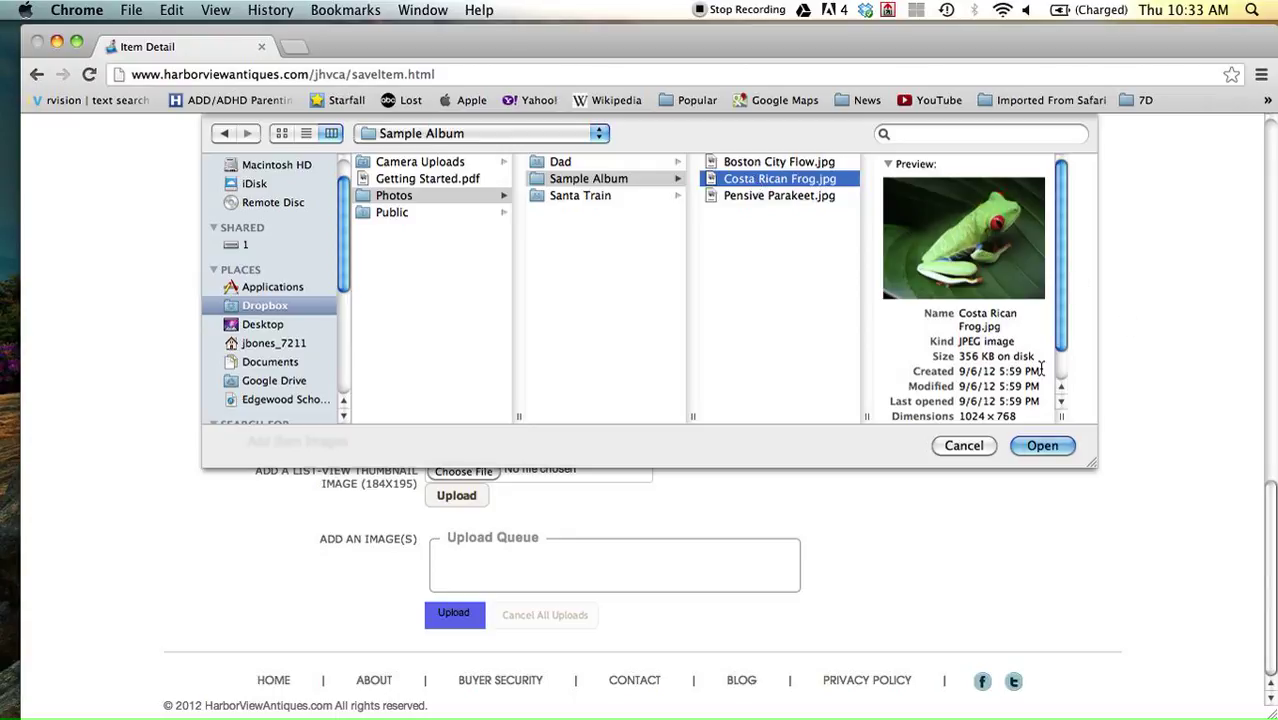
left_click(1040, 446)
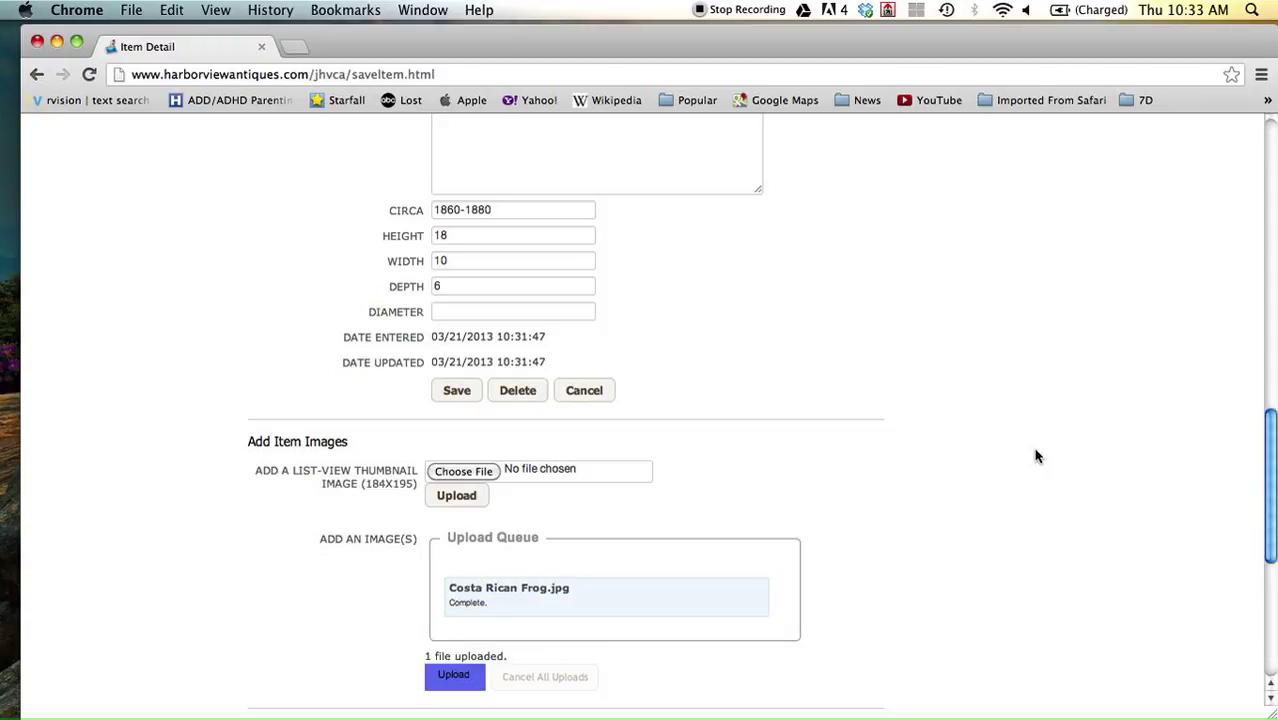
Start another image upload and browse the iPhoto photo library.
scroll(1036, 456, "down", 5)
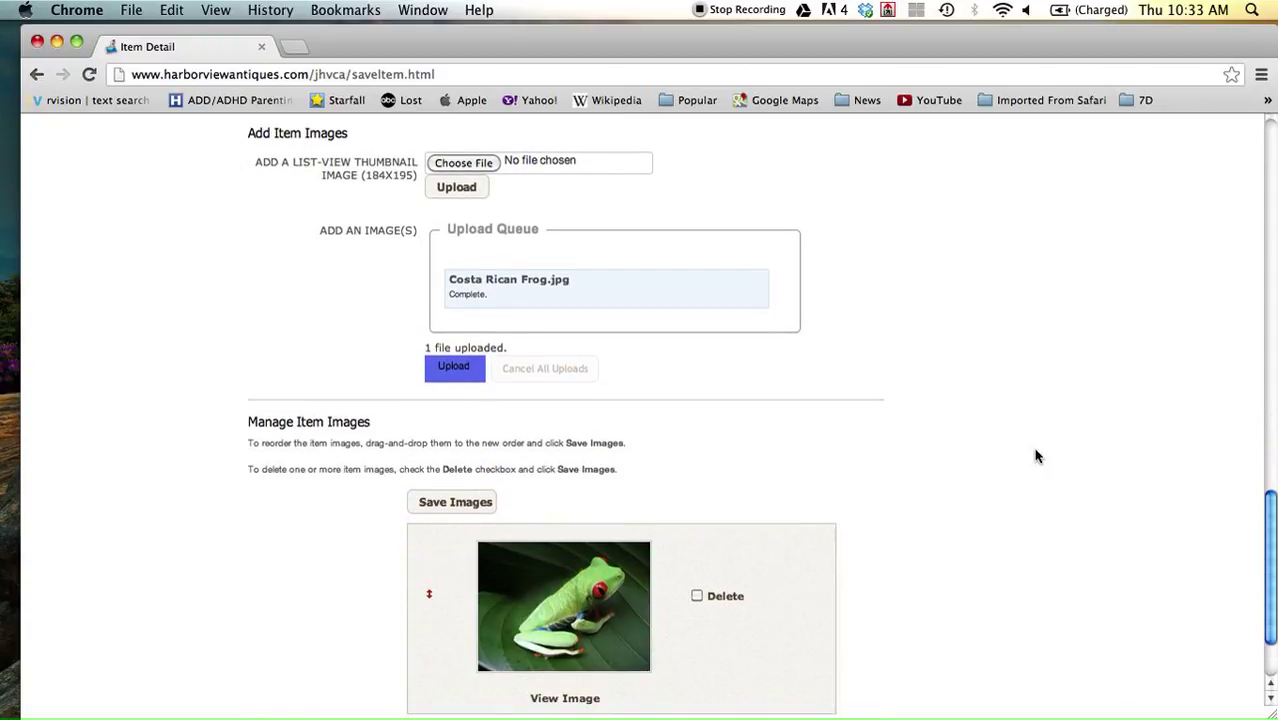
scroll(1036, 456, "down", 1)
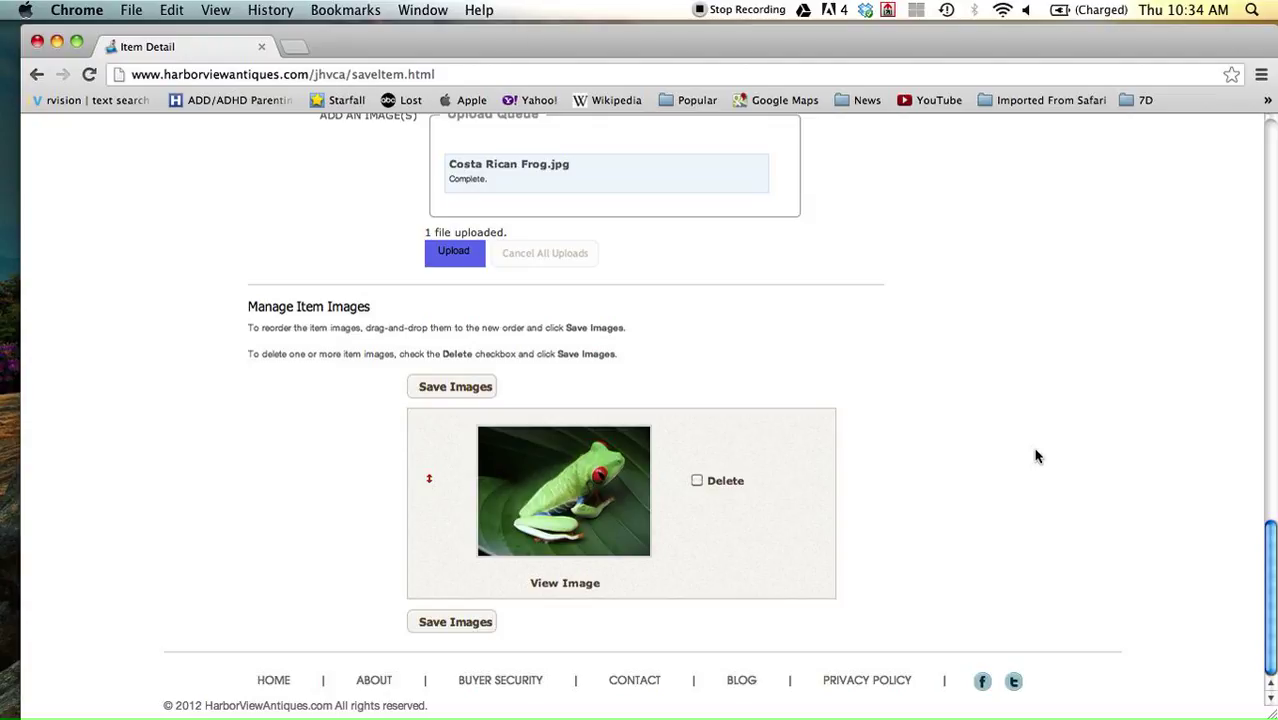
scroll(1036, 456, "up", 2)
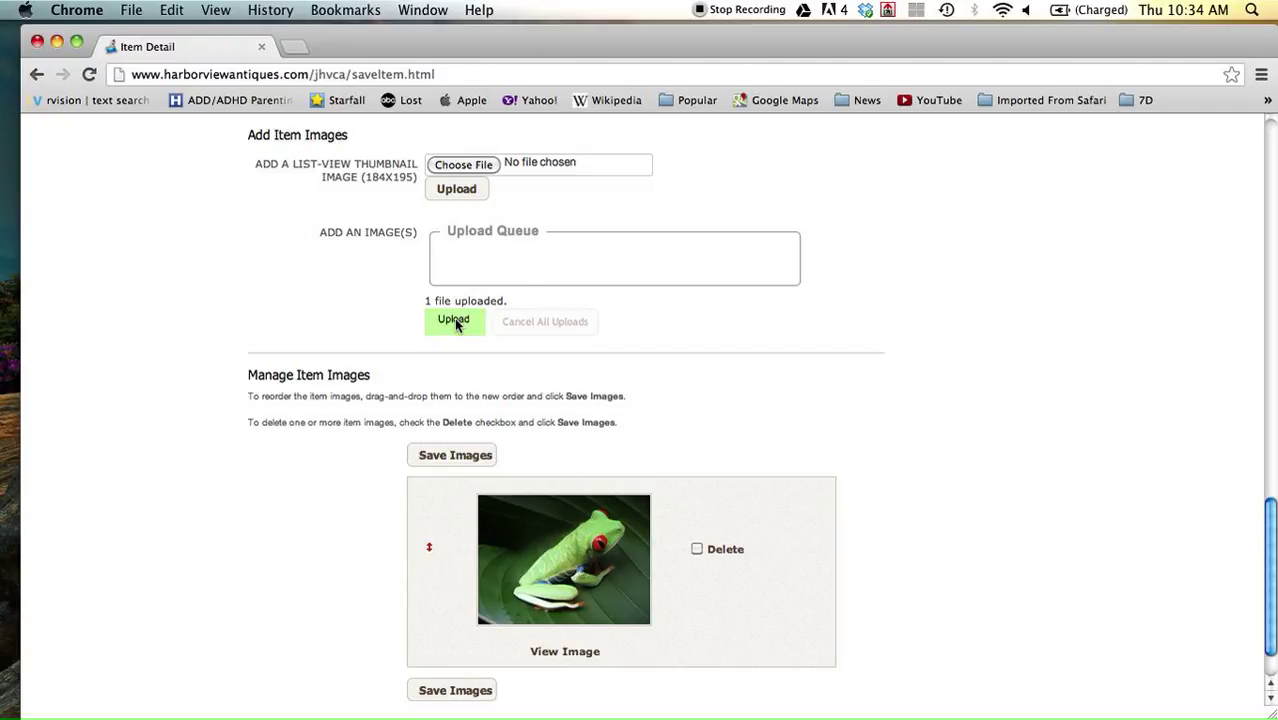
left_click(455, 322)
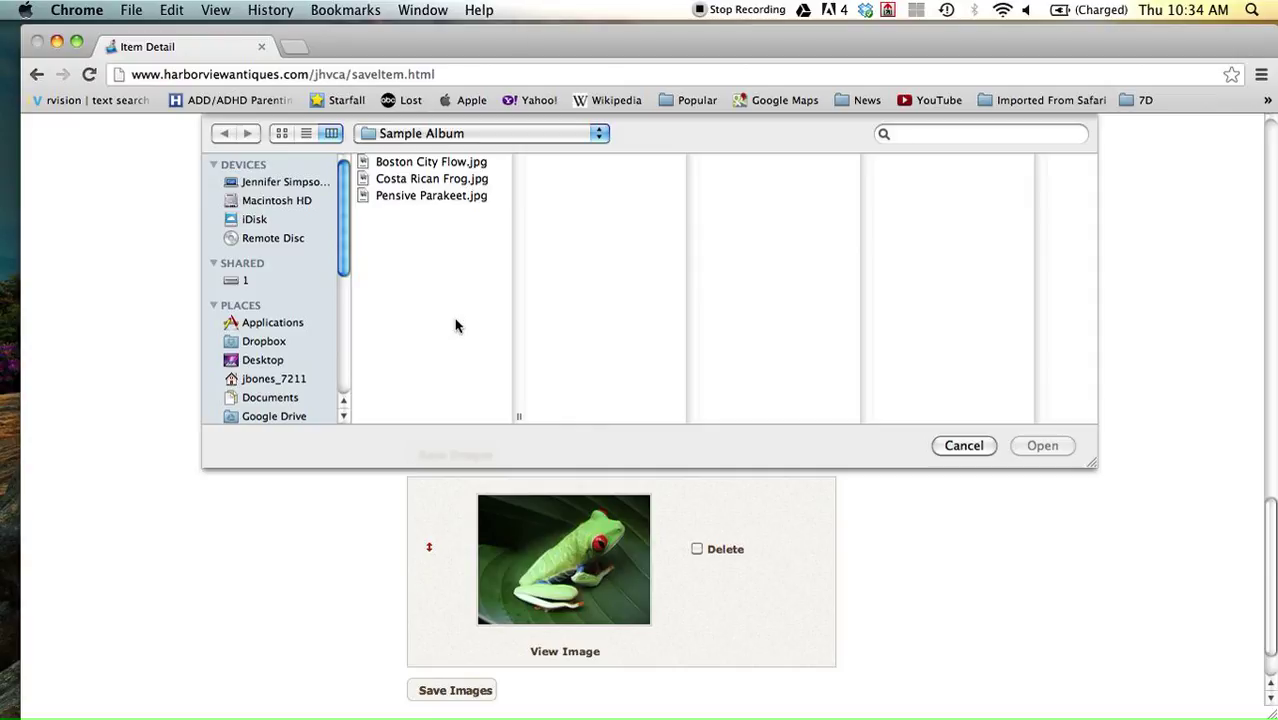
scroll(340, 341, "down", 3)
scroll(340, 341, "down", 3)
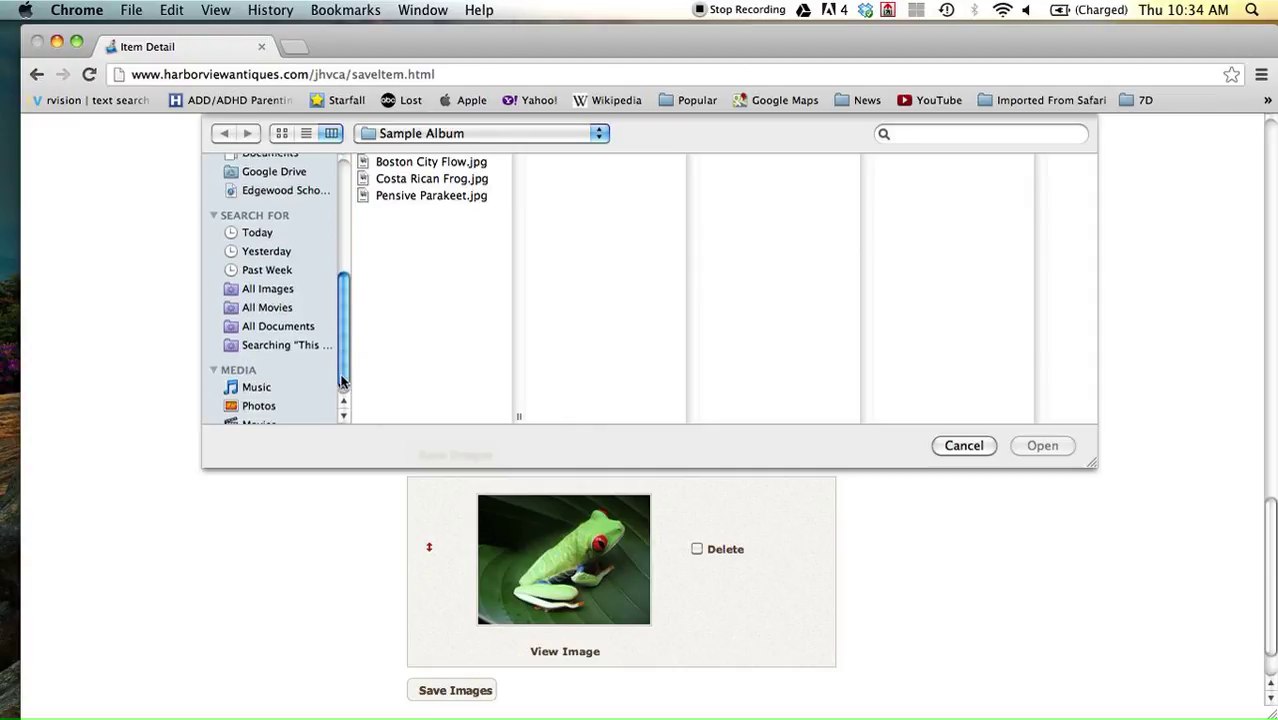
left_click(263, 394)
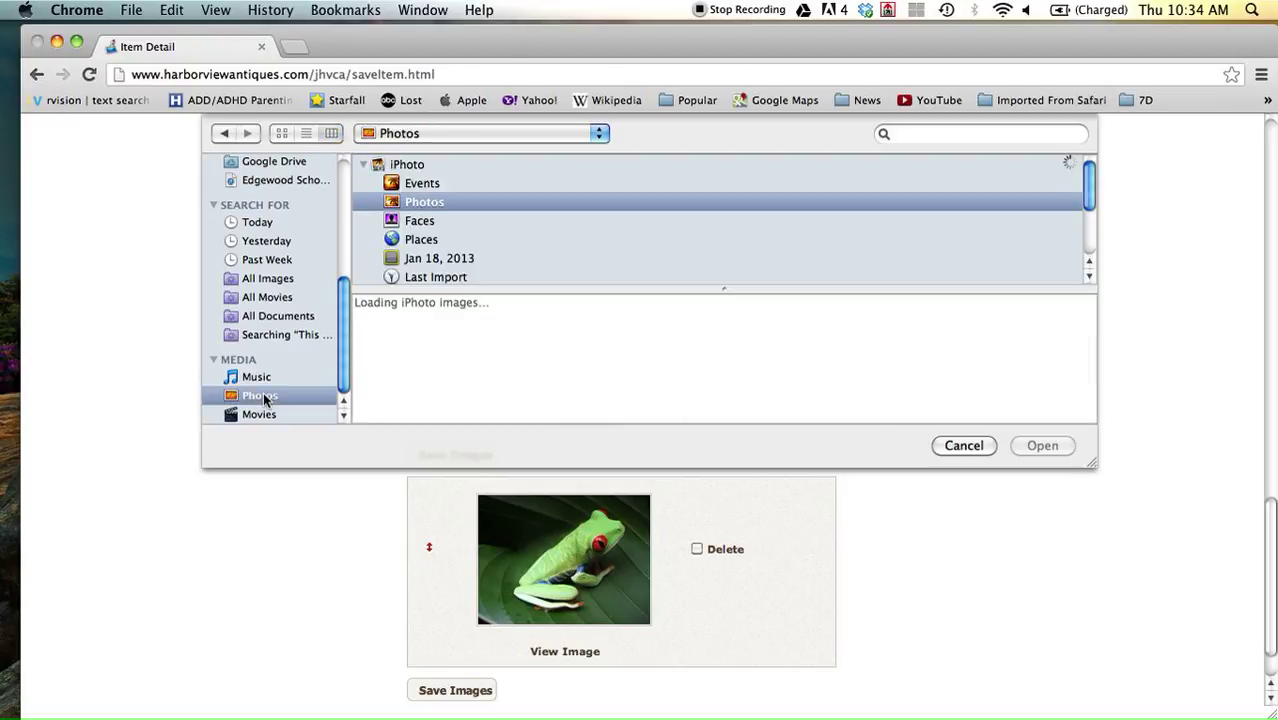
Select photos P1060460.JPG and IMG_6257.jpg and upload both.
scroll(716, 372, "down", 2)
scroll(716, 372, "down", 5)
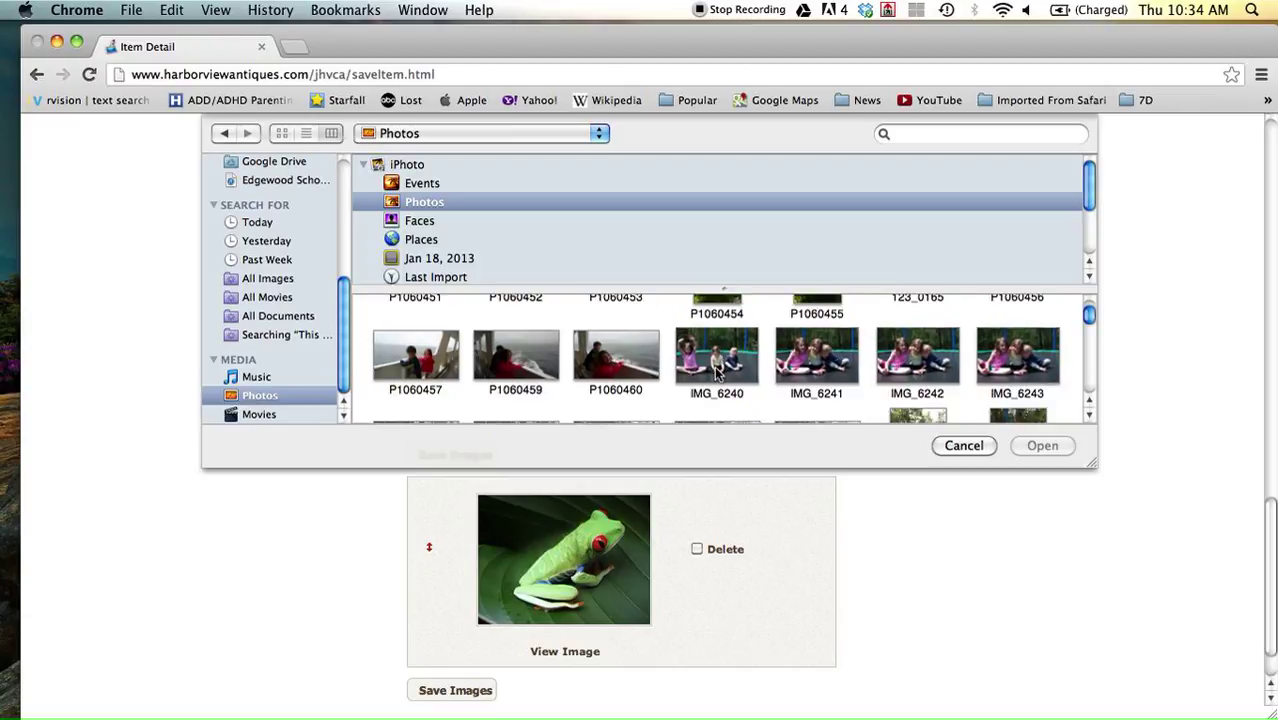
scroll(716, 372, "down", 1)
scroll(716, 372, "up", 1)
left_click(614, 364)
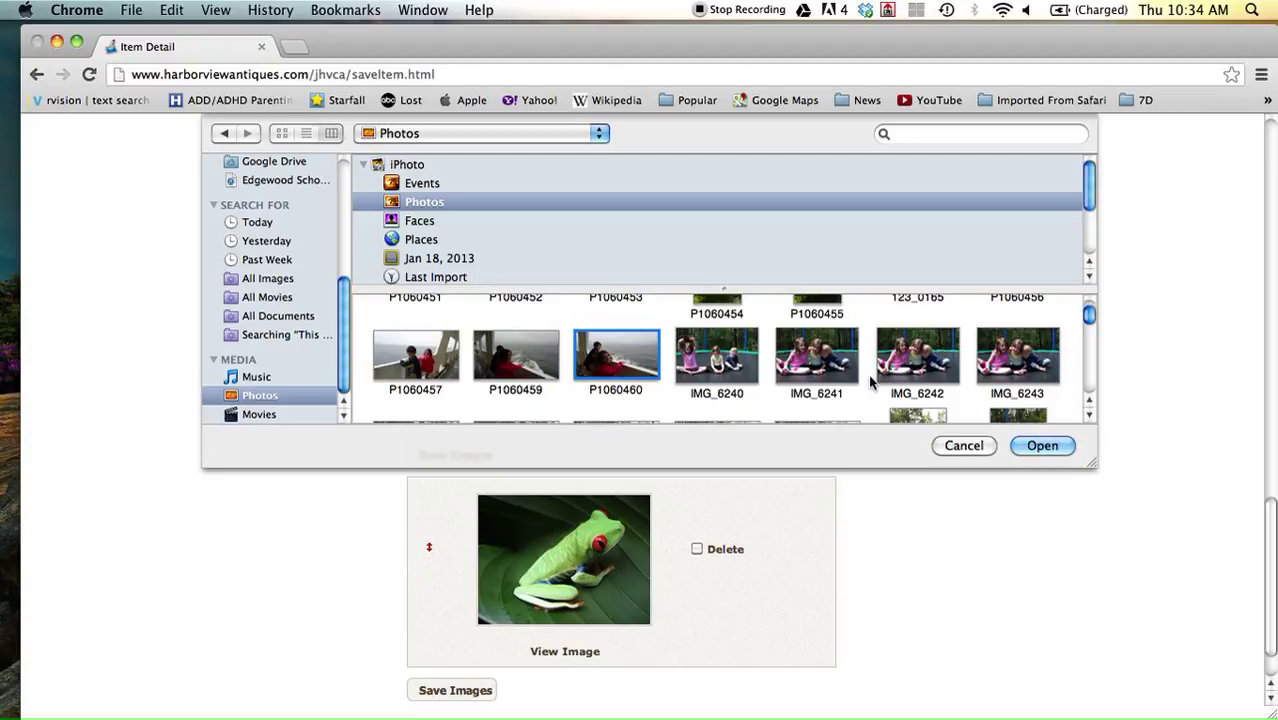
scroll(886, 375, "down", 5)
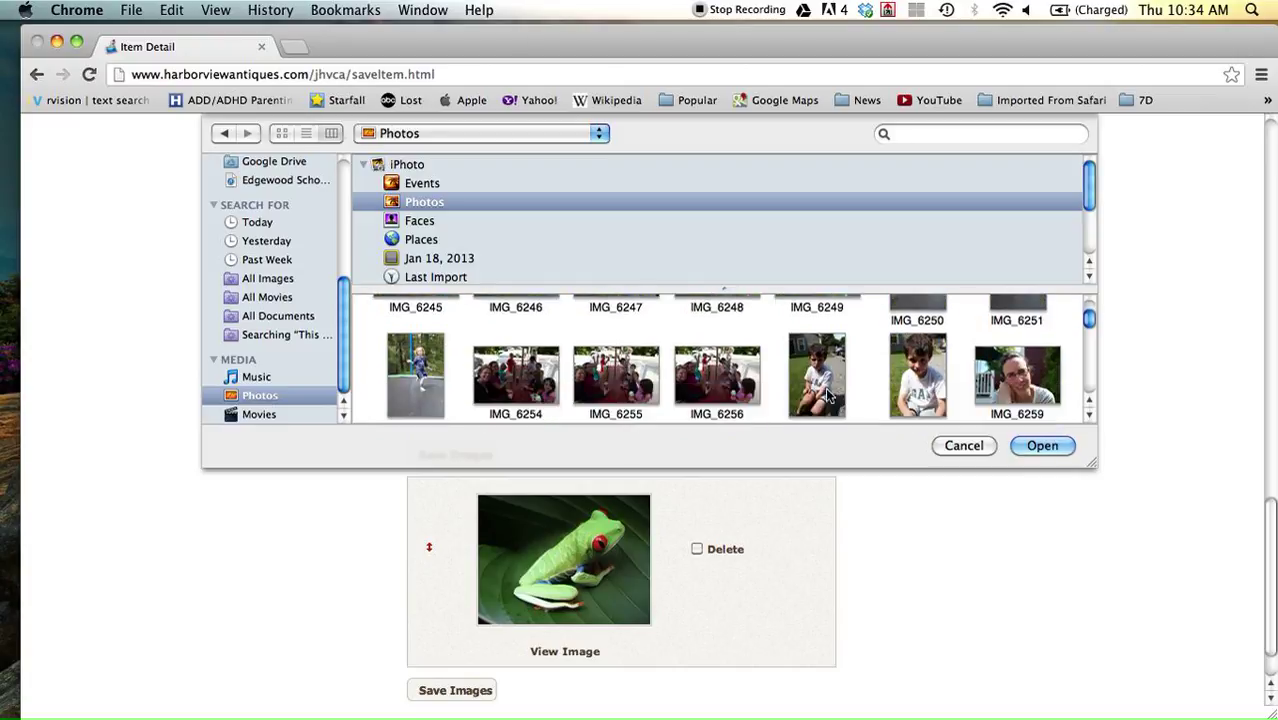
left_click(820, 388)
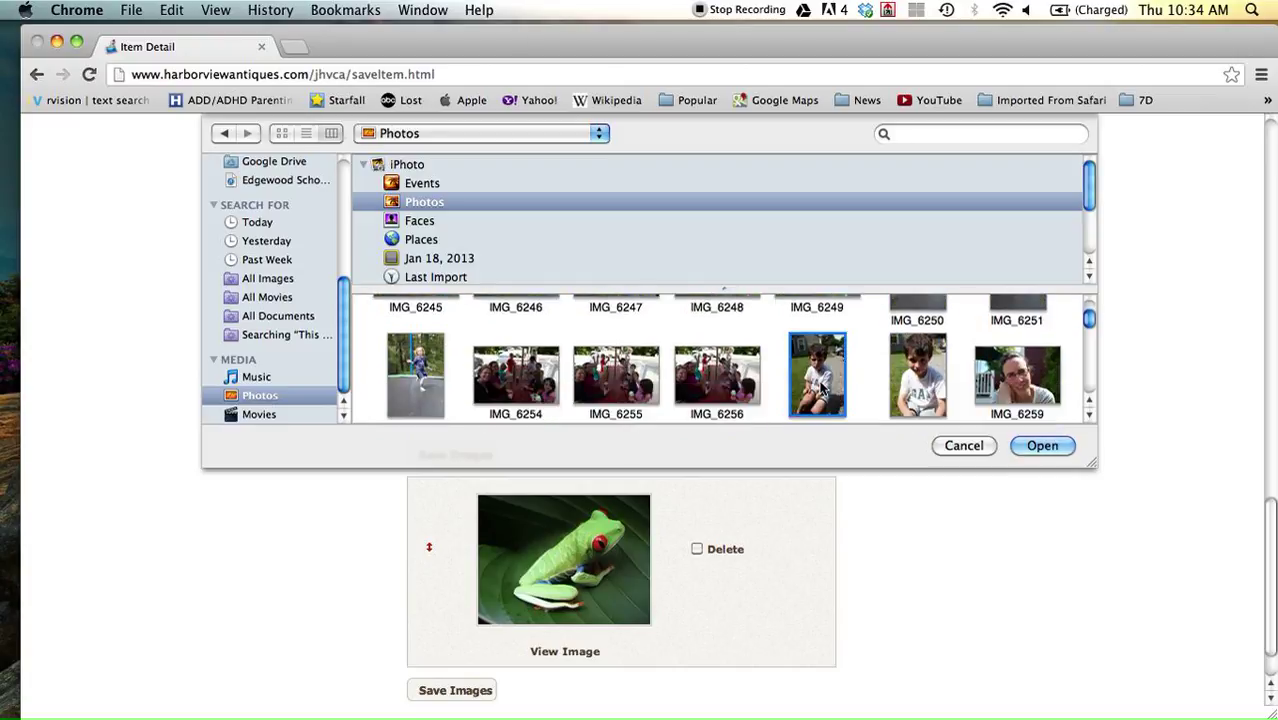
left_click(1044, 447)
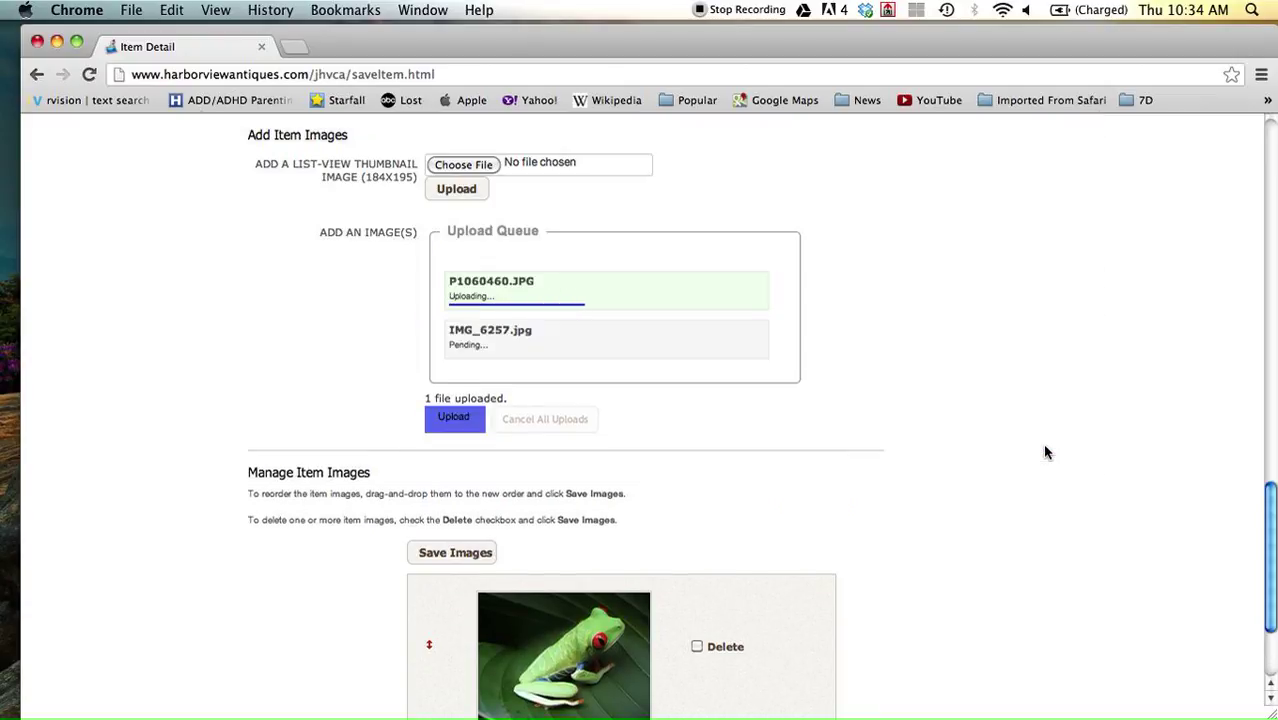
scroll(1044, 453, "down", 3)
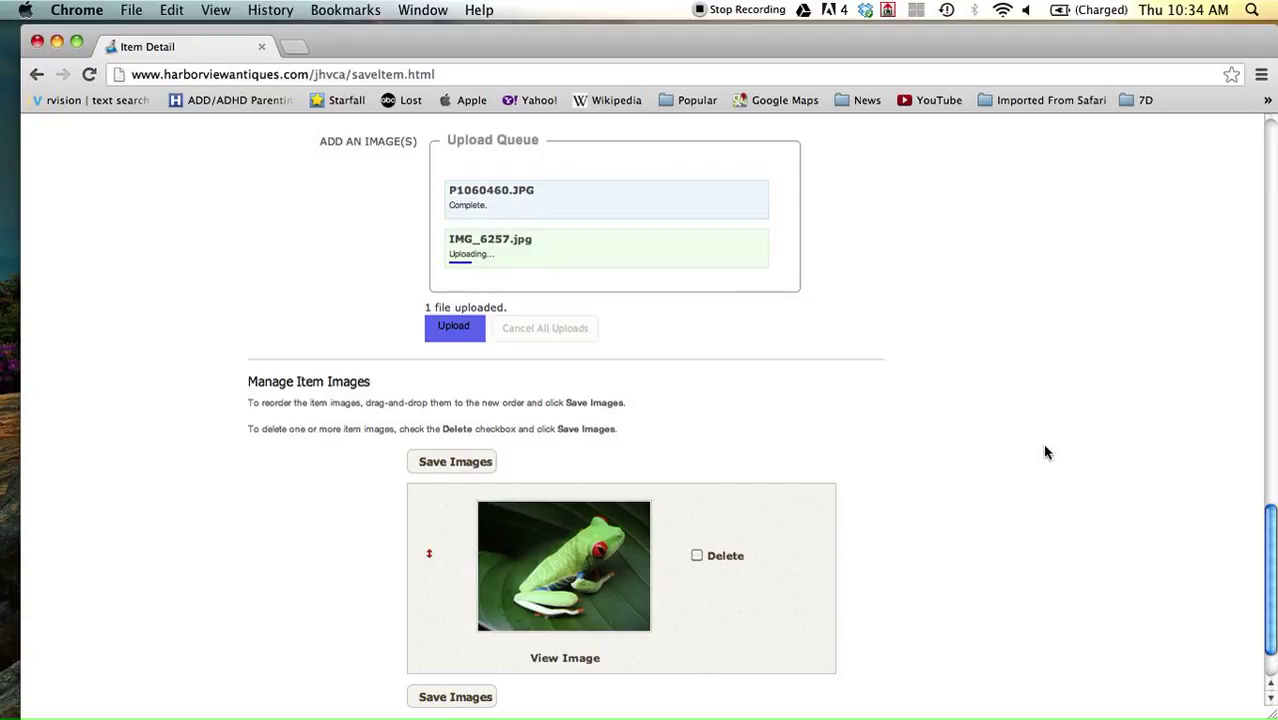
scroll(1044, 453, "down", 2)
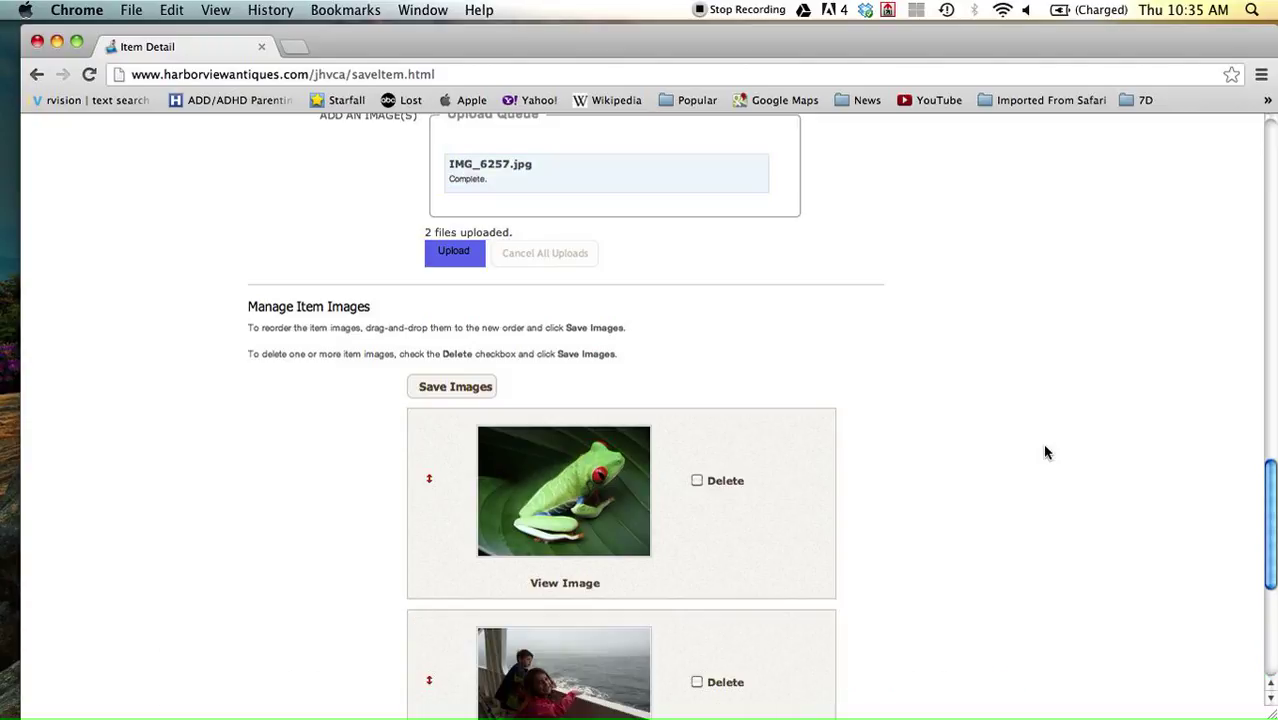
Reorder the Mantle Clock images to the frog first, then the boy, then the seaside photo.
scroll(1045, 453, "down", 5)
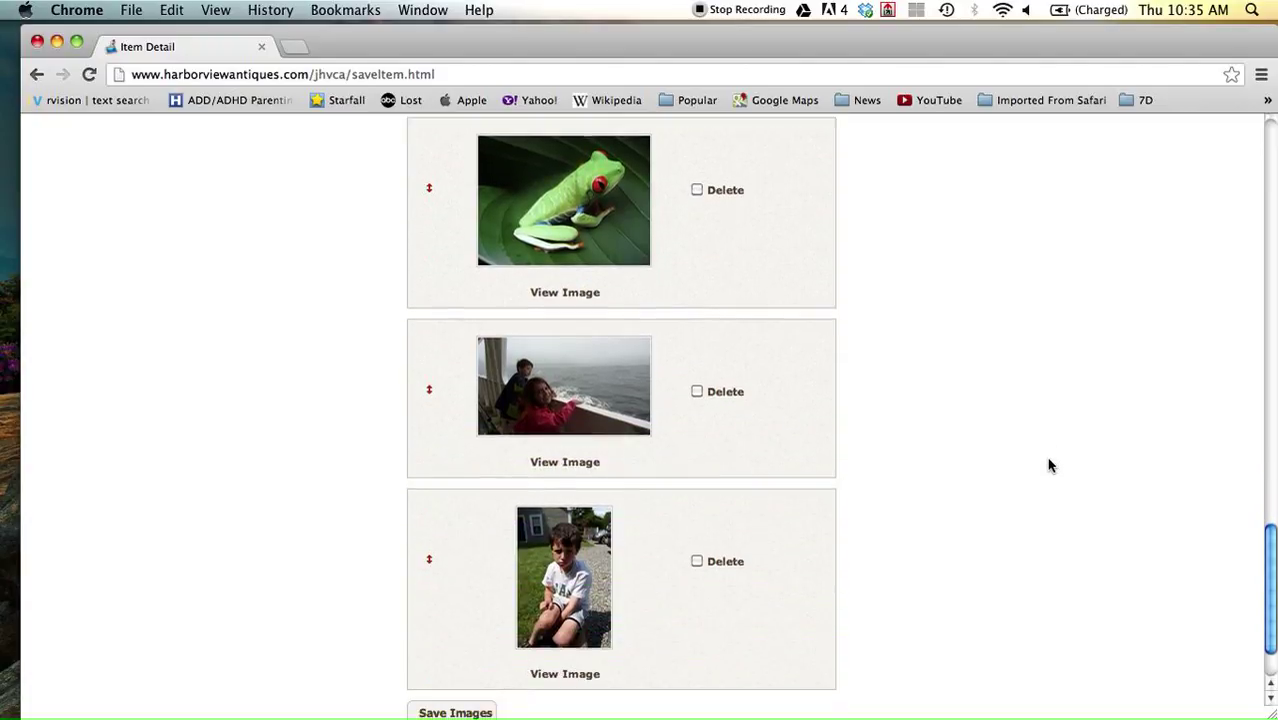
scroll(1049, 471, "up", 3)
scroll(1049, 471, "down", 1)
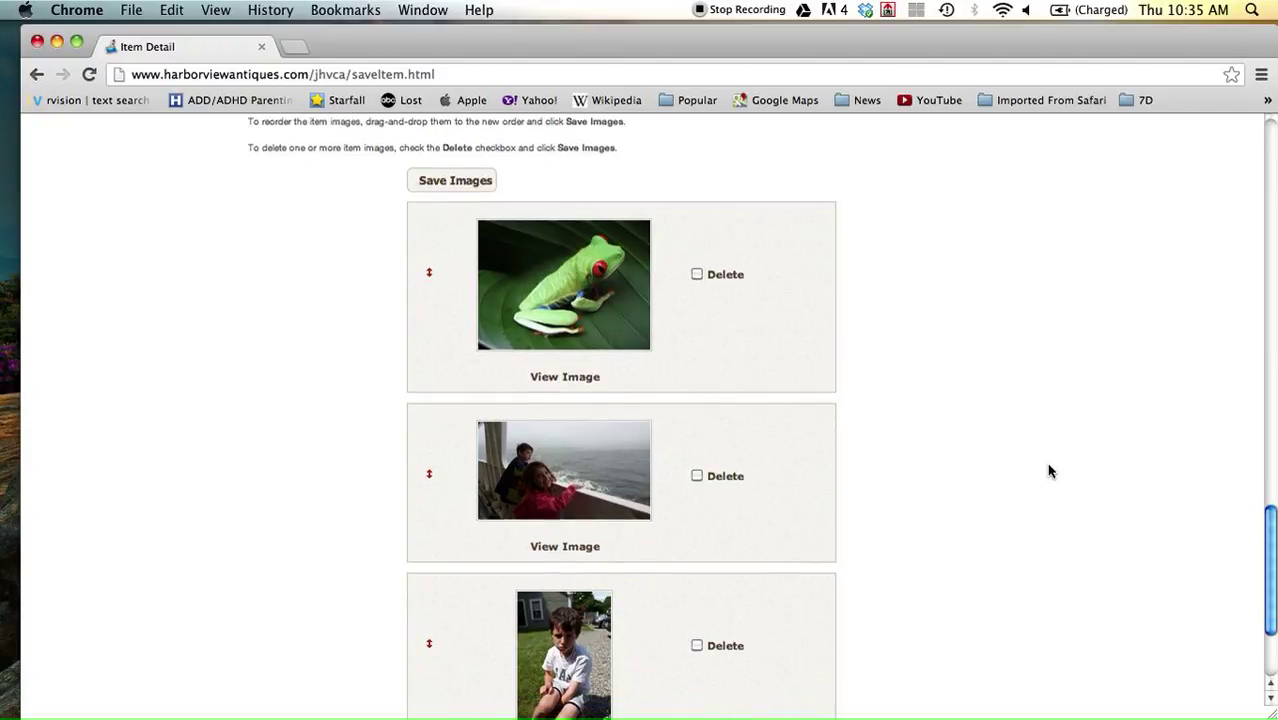
scroll(614, 485, "down", 2)
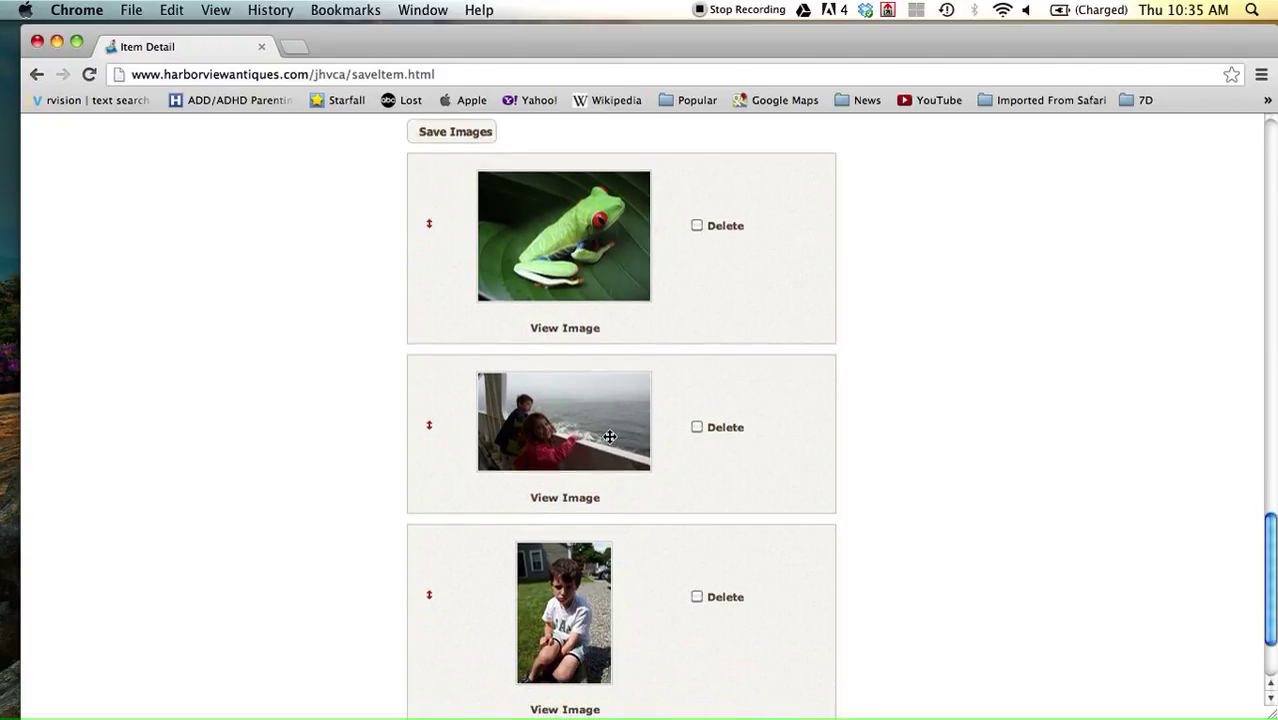
scroll(610, 437, "down", 4)
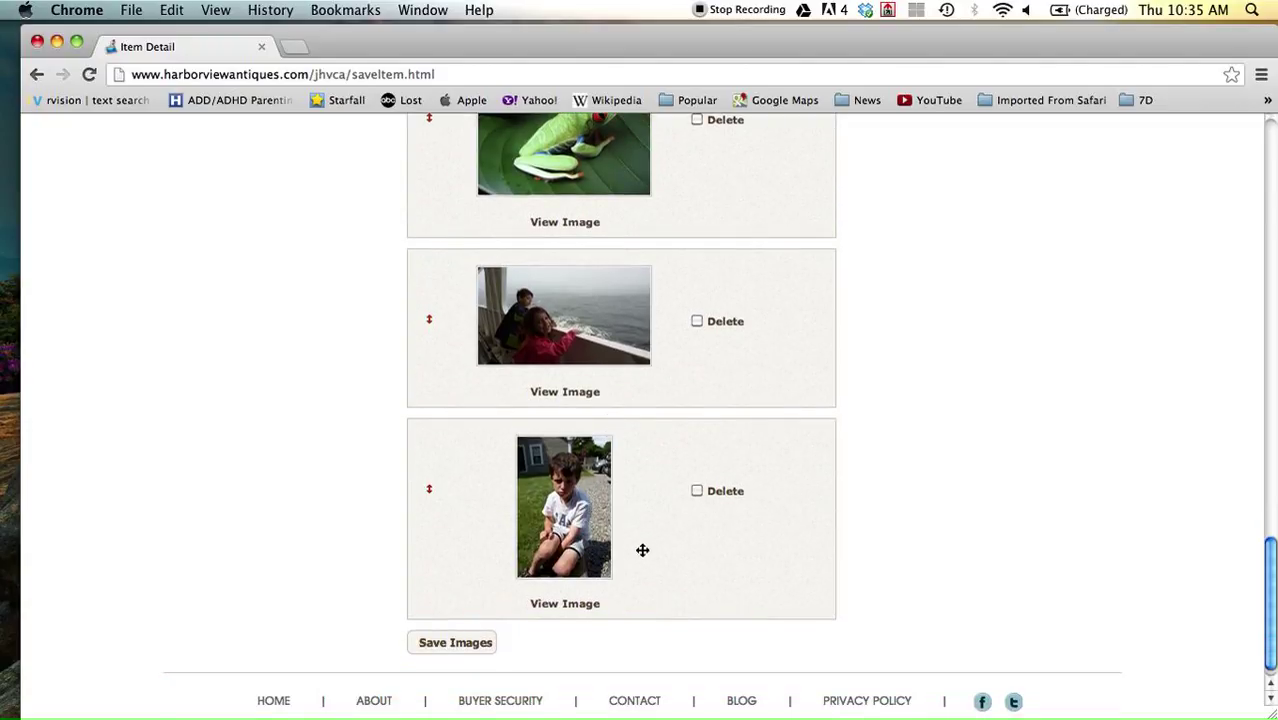
scroll(642, 550, "down", 1)
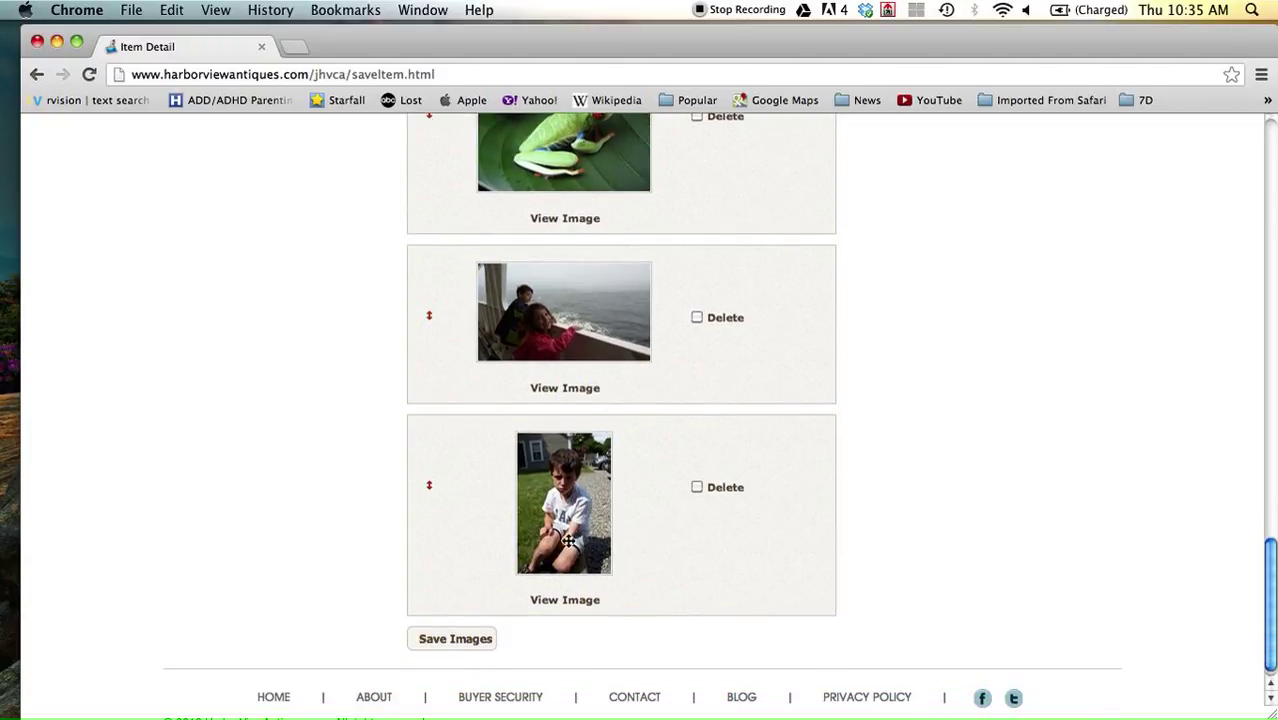
left_click_drag(567, 541, 579, 477)
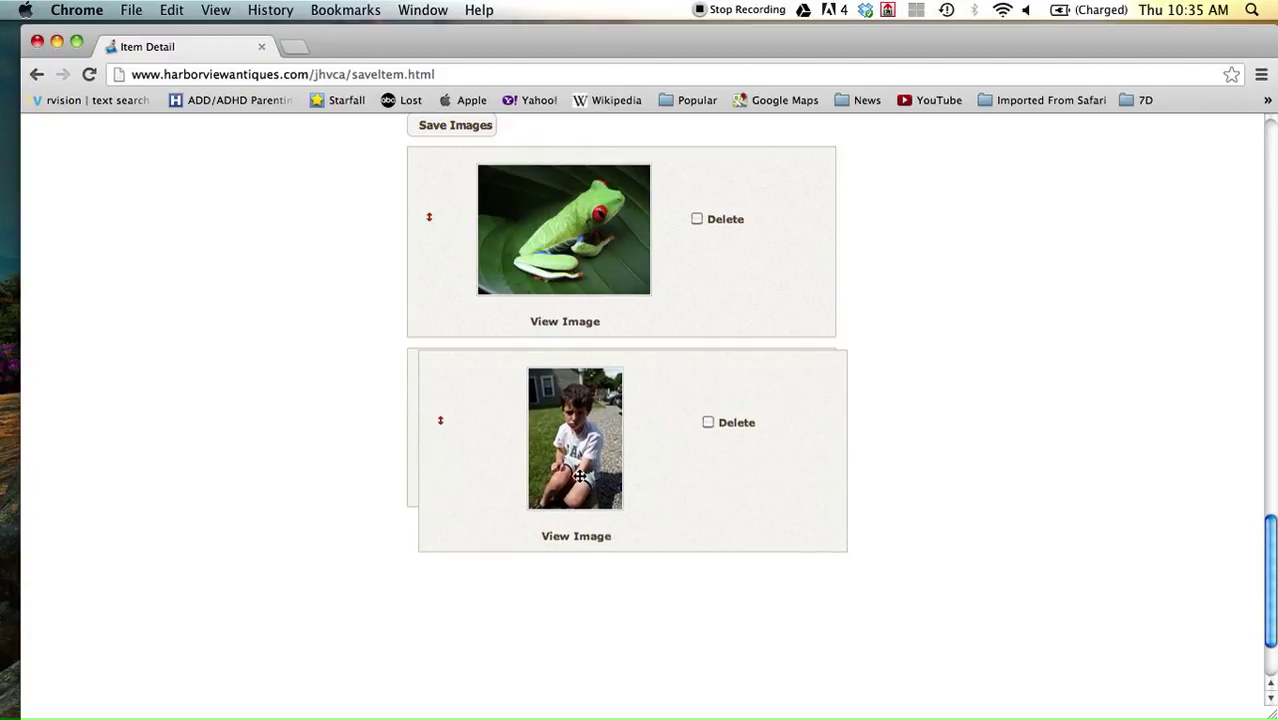
left_click_drag(579, 477, 565, 269)
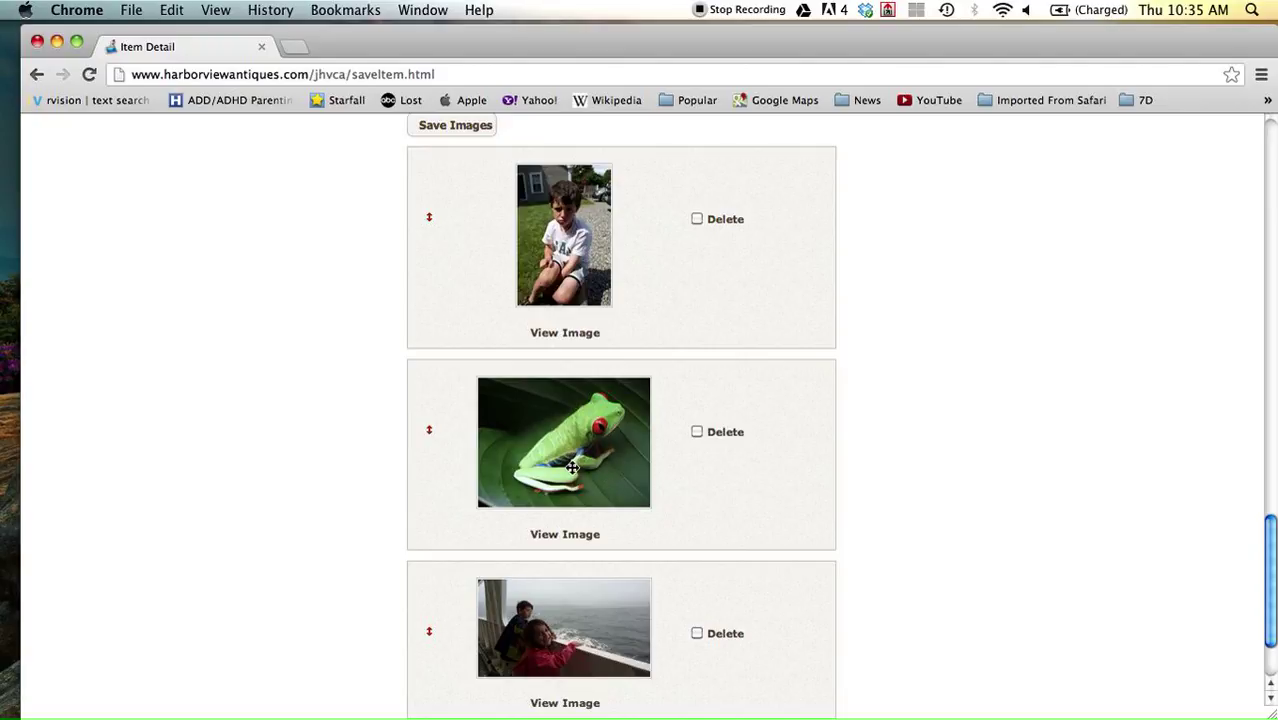
left_click_drag(571, 466, 572, 320)
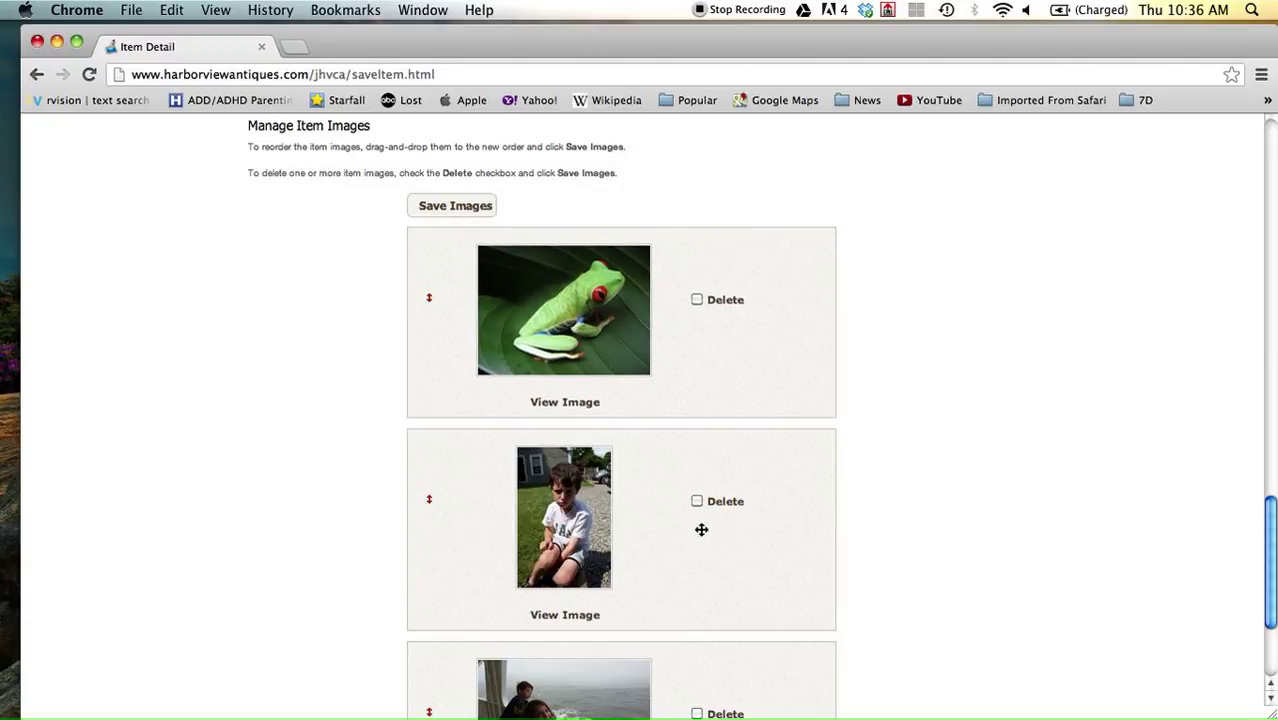
Save the new frog, boy, seaside image order.
scroll(701, 536, "down", 2)
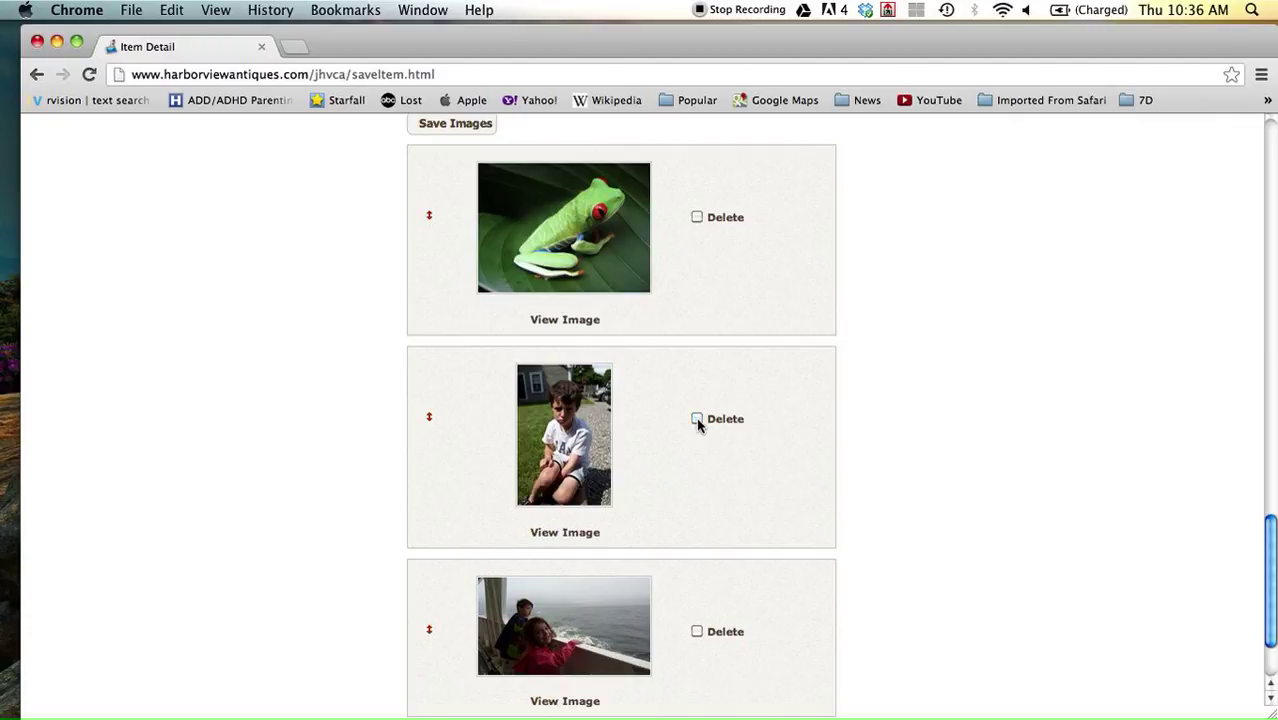
scroll(697, 421, "down", 1)
scroll(696, 421, "up", 2)
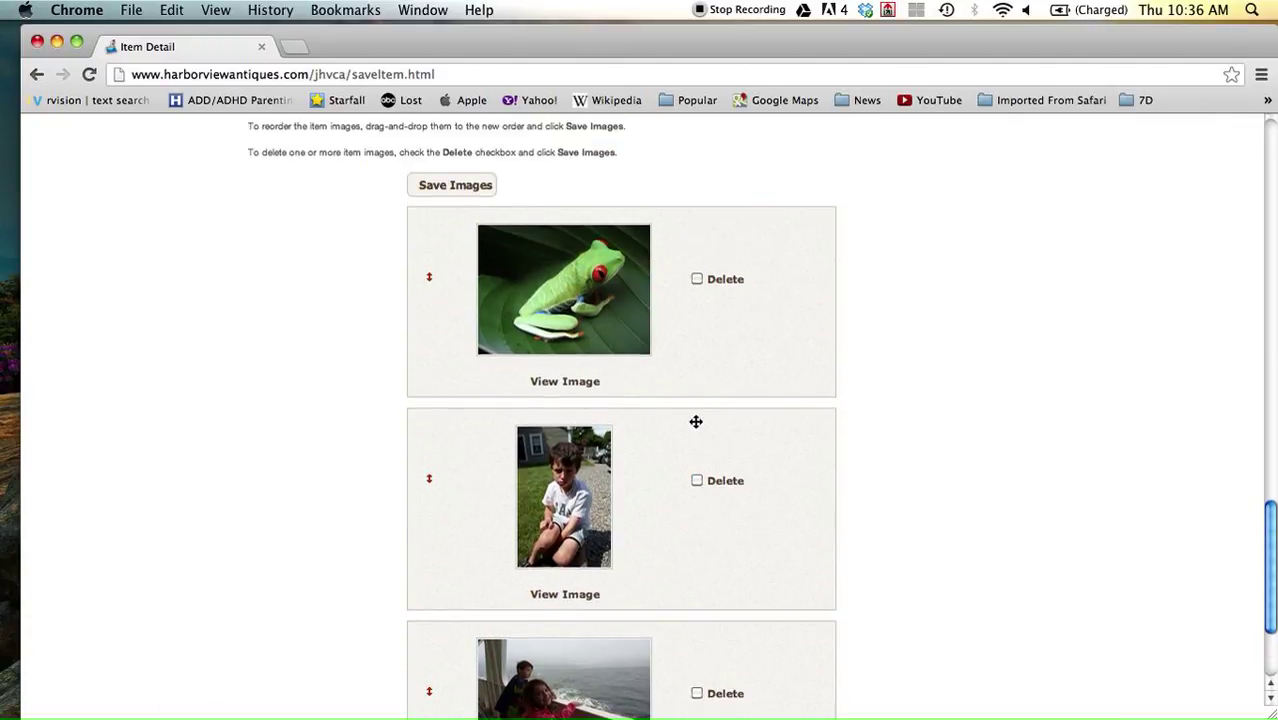
left_click(468, 187)
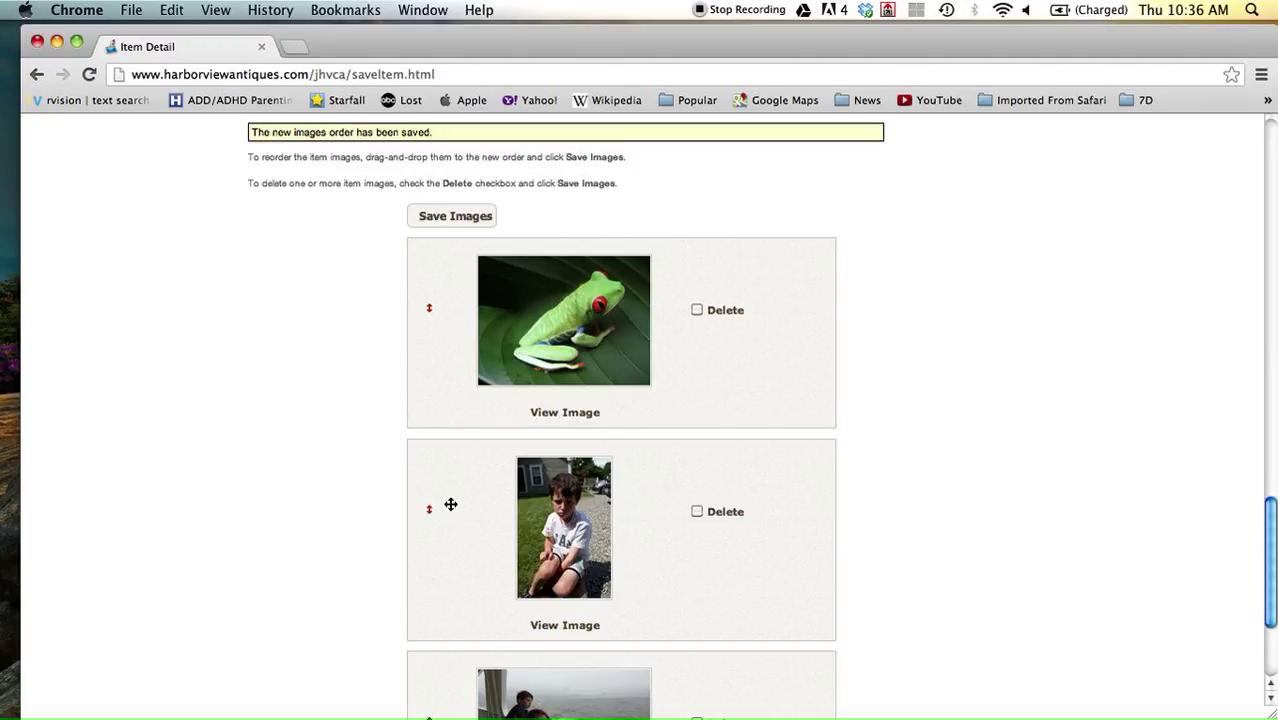
Mark the boy photo for deletion, save the images, confirm, and return to the top.
scroll(452, 500, "down", 5)
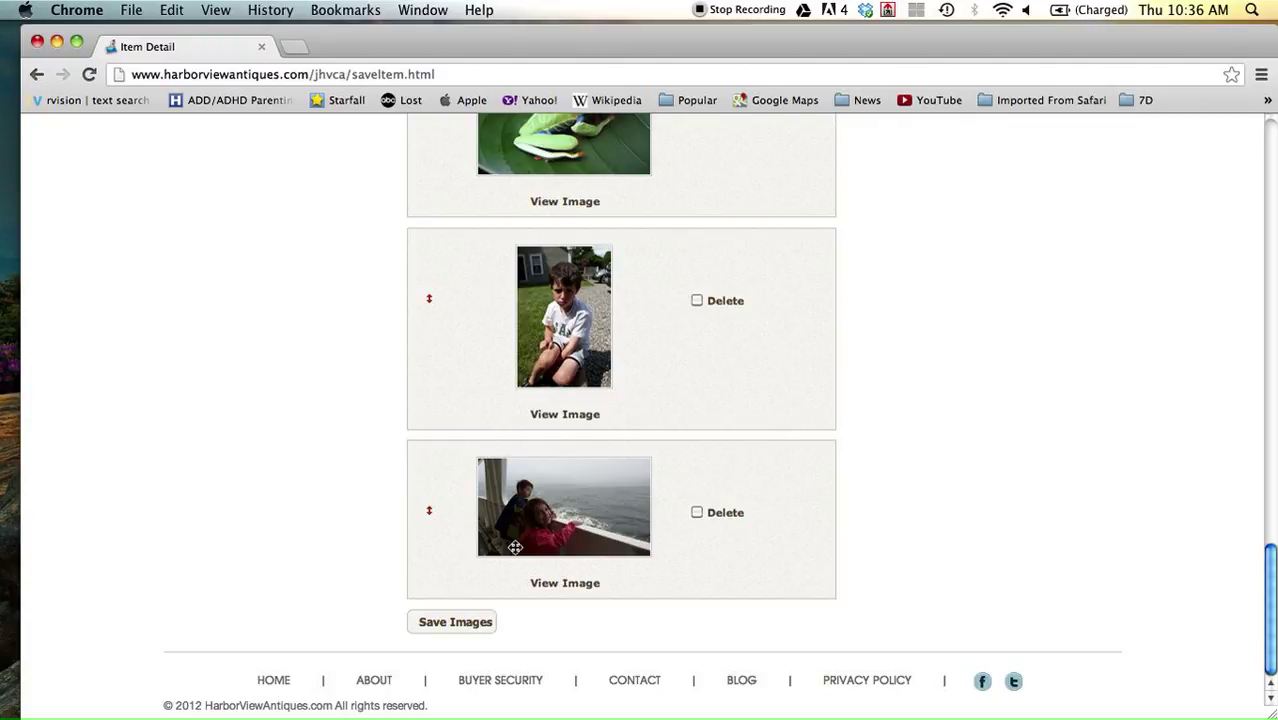
left_click(697, 302)
left_click(441, 624)
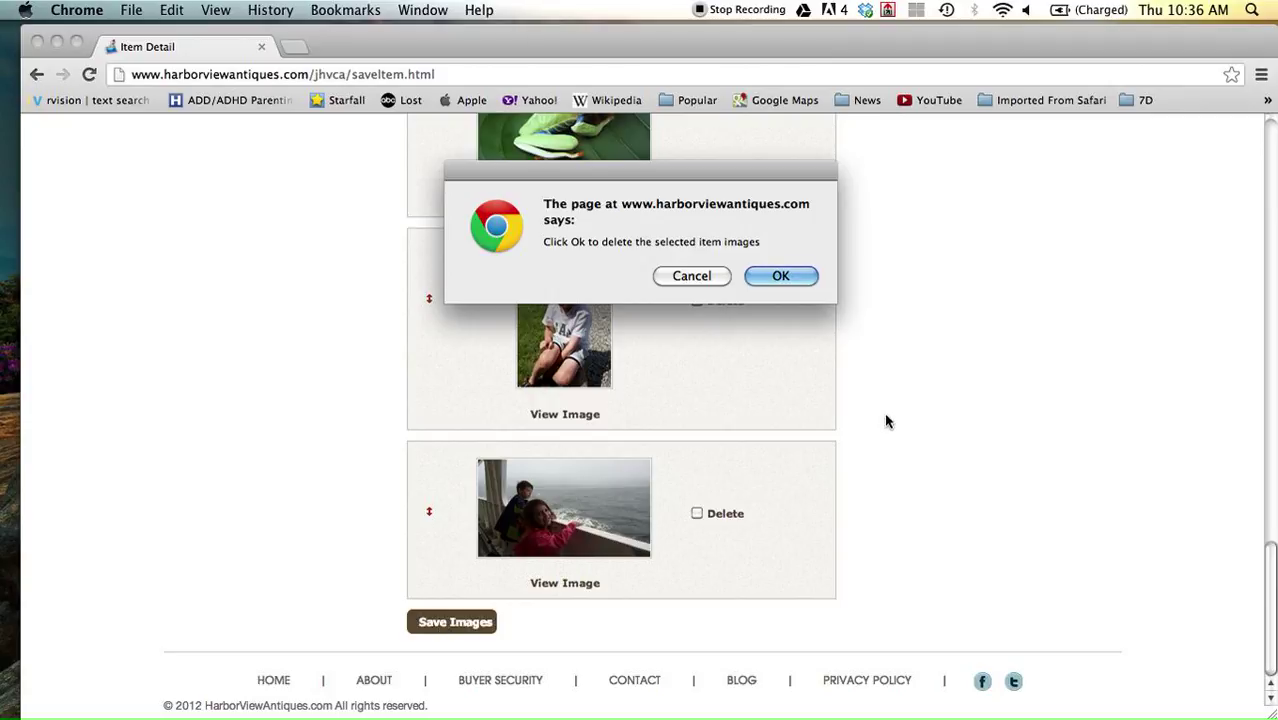
left_click(780, 277)
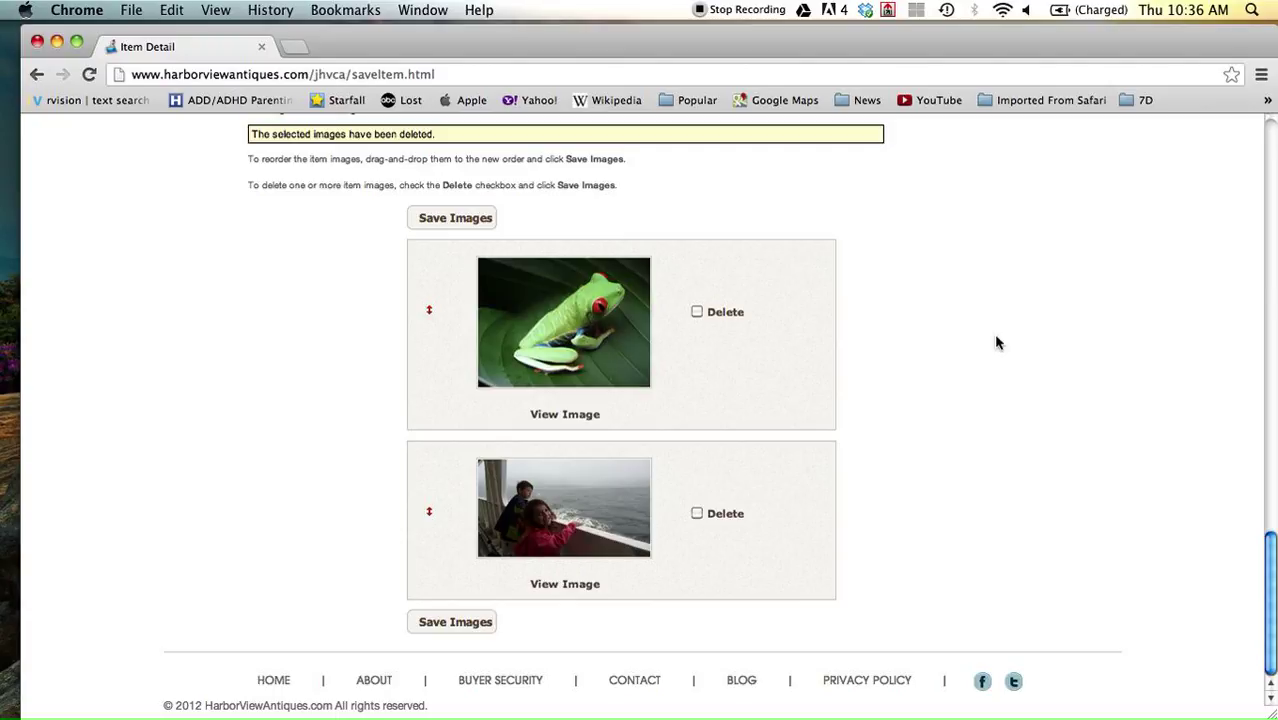
scroll(977, 362, "up", 1)
scroll(977, 362, "up", 10)
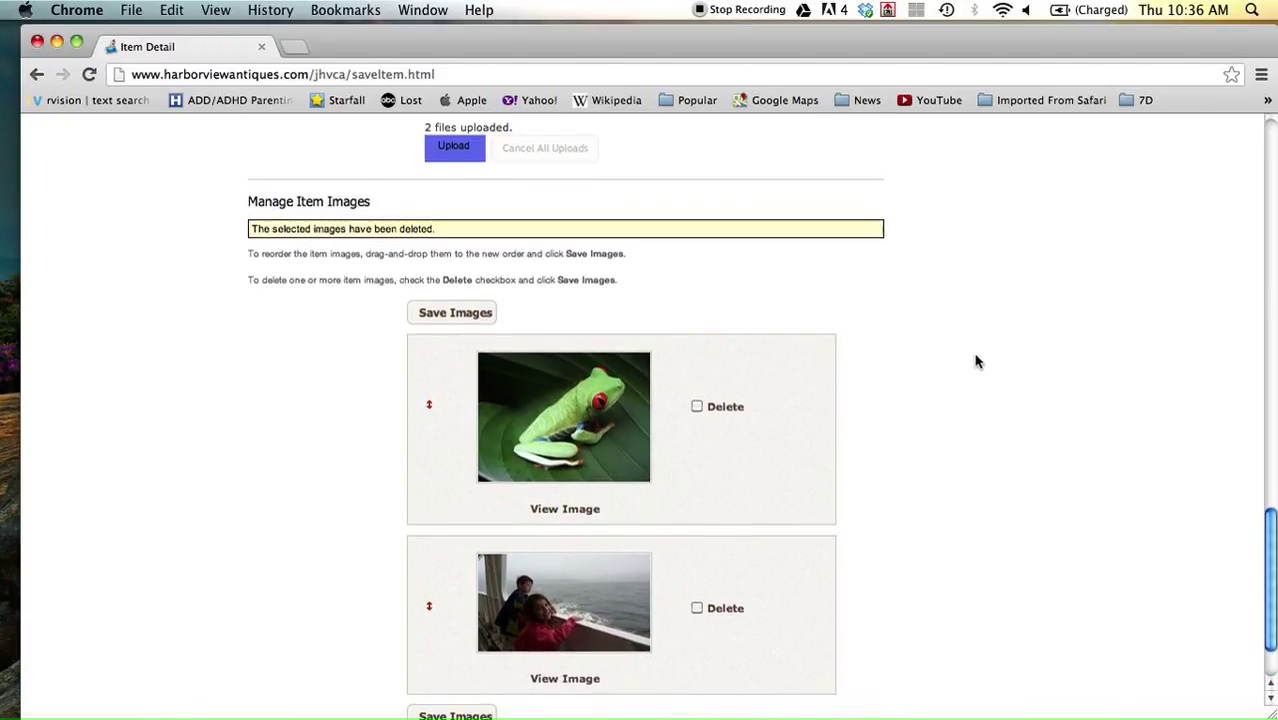
scroll(977, 362, "up", 12)
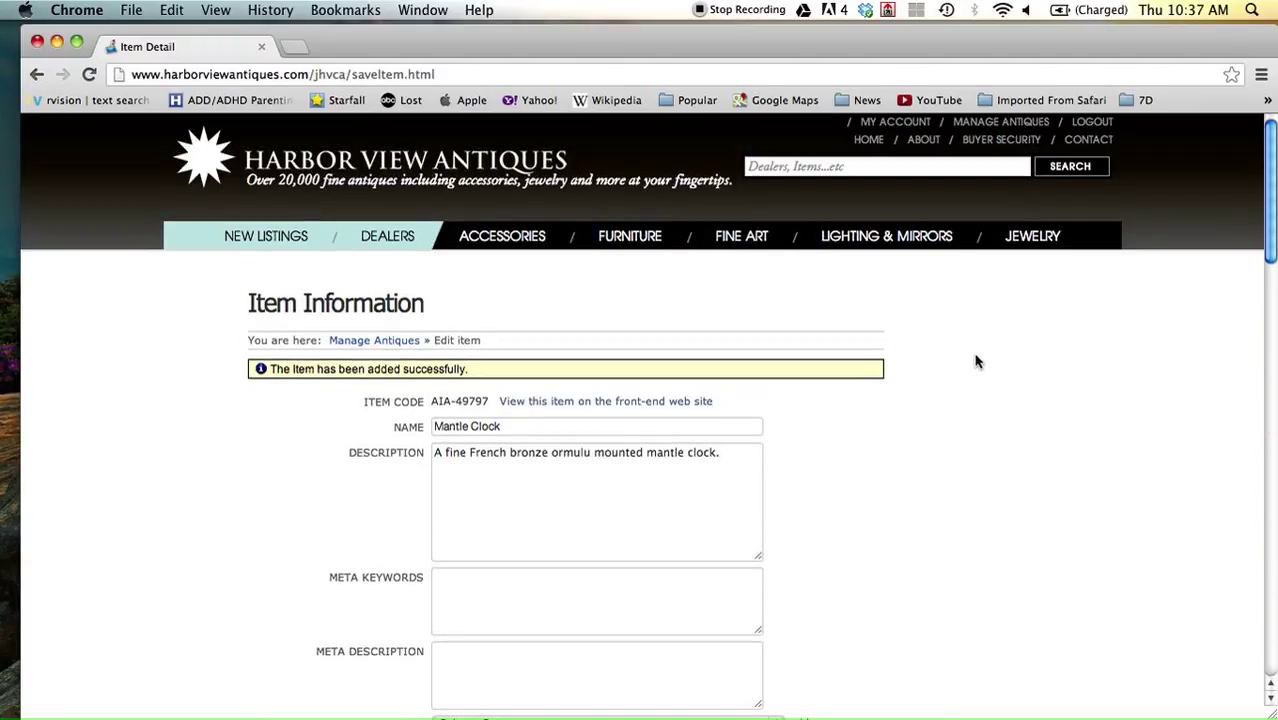
View the Mantle Clock's public listing with frog photo, $1,000 price and 18" x 10" x 6" size.
left_click(572, 404)
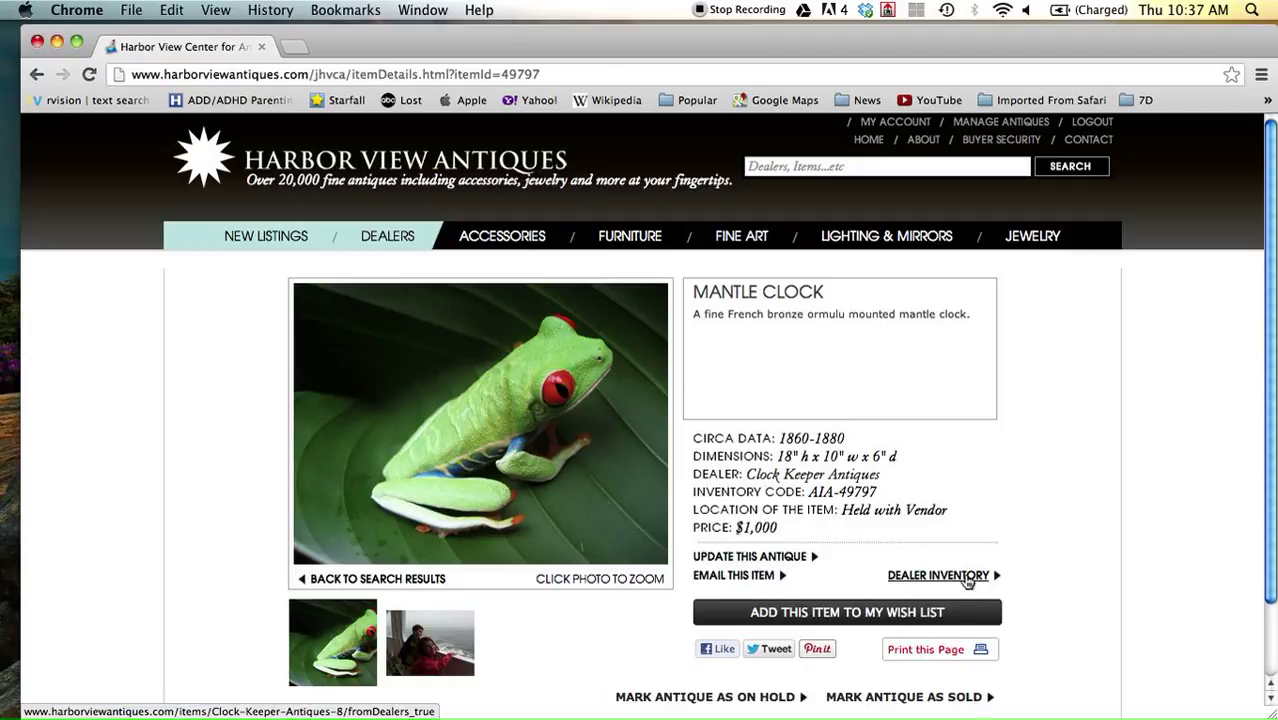
scroll(966, 590, "down", 3)
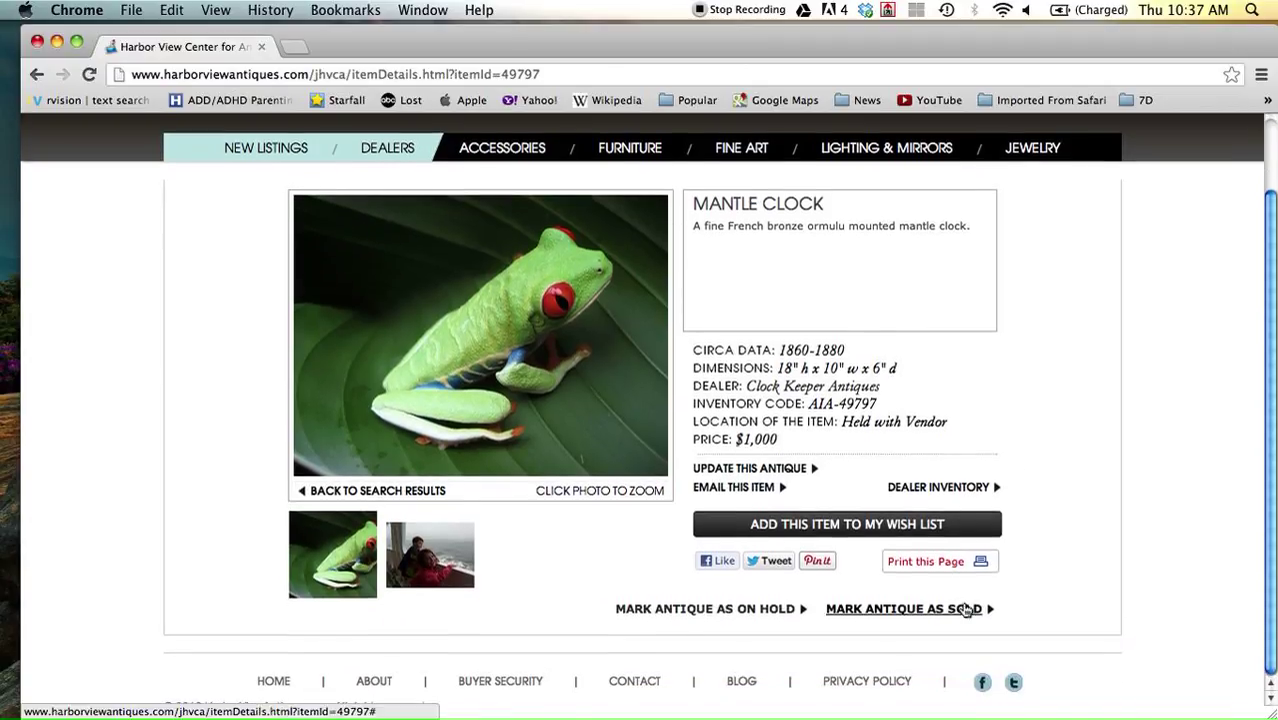
left_click(966, 610)
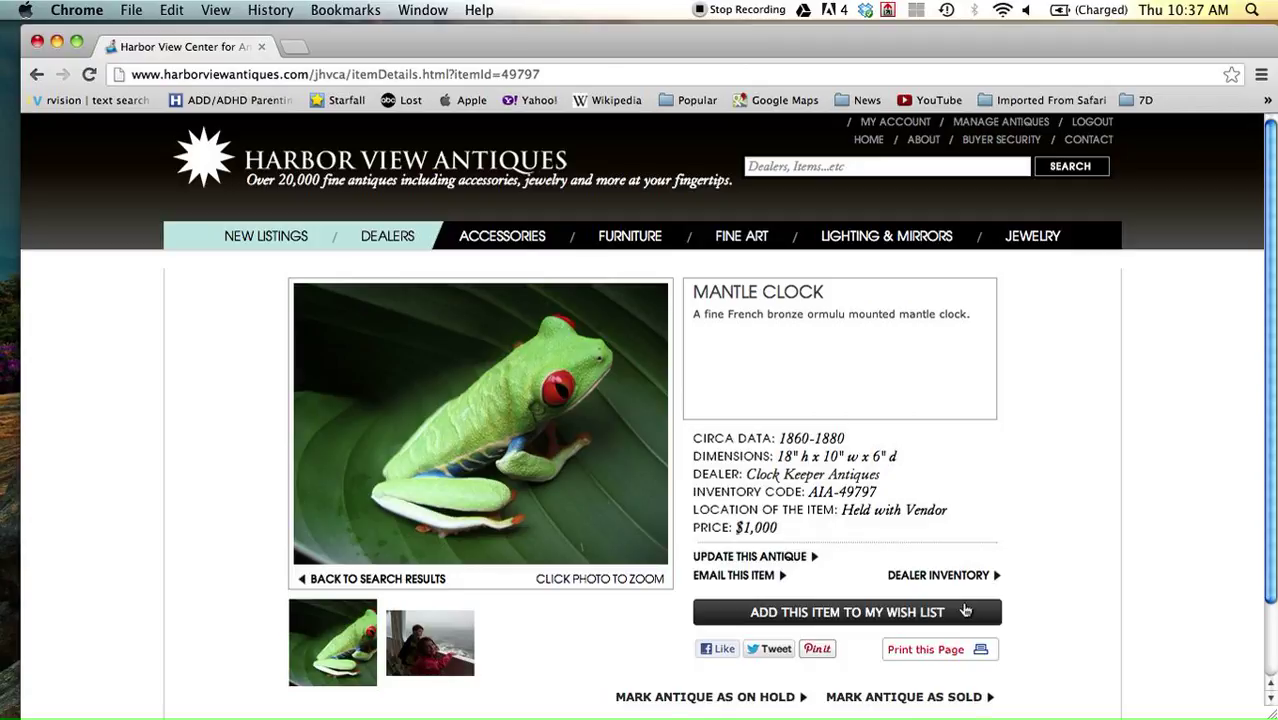
Go back twice to the Mantle Clock edit form, then open the Manage Antiques overview.
left_click(36, 75)
left_click(36, 76)
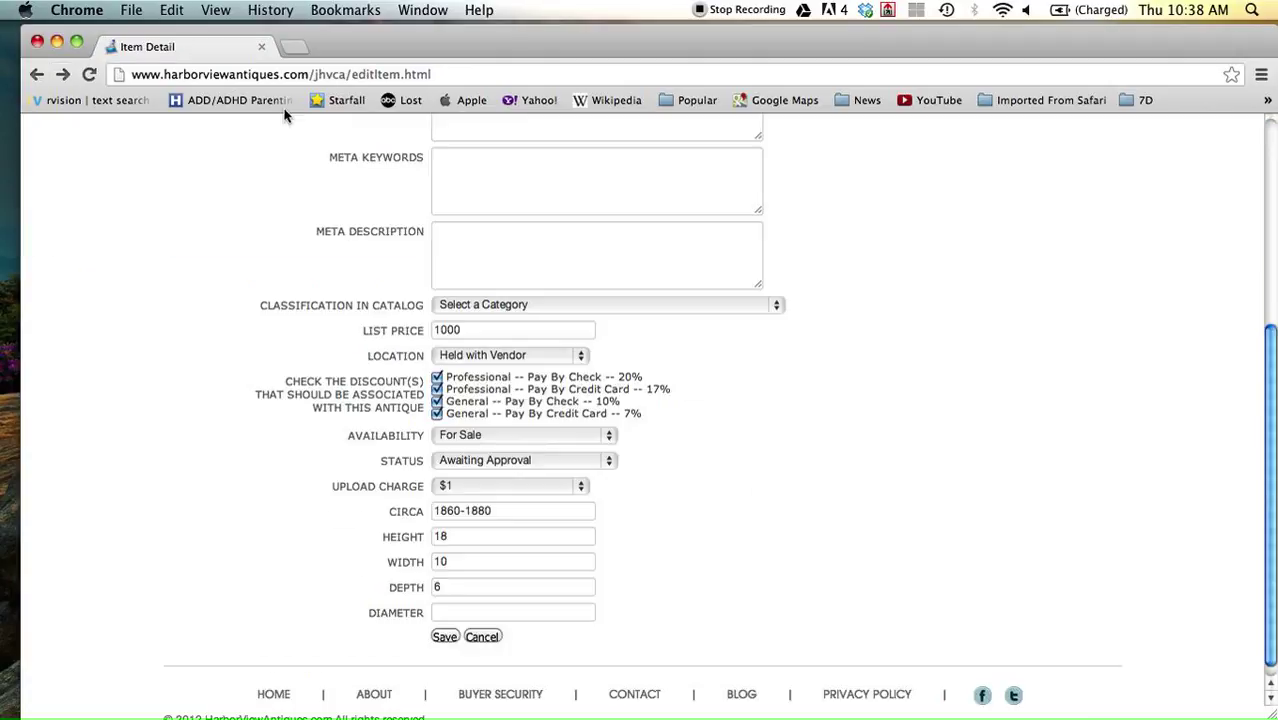
scroll(808, 490, "up", 3)
scroll(808, 495, "up", 5)
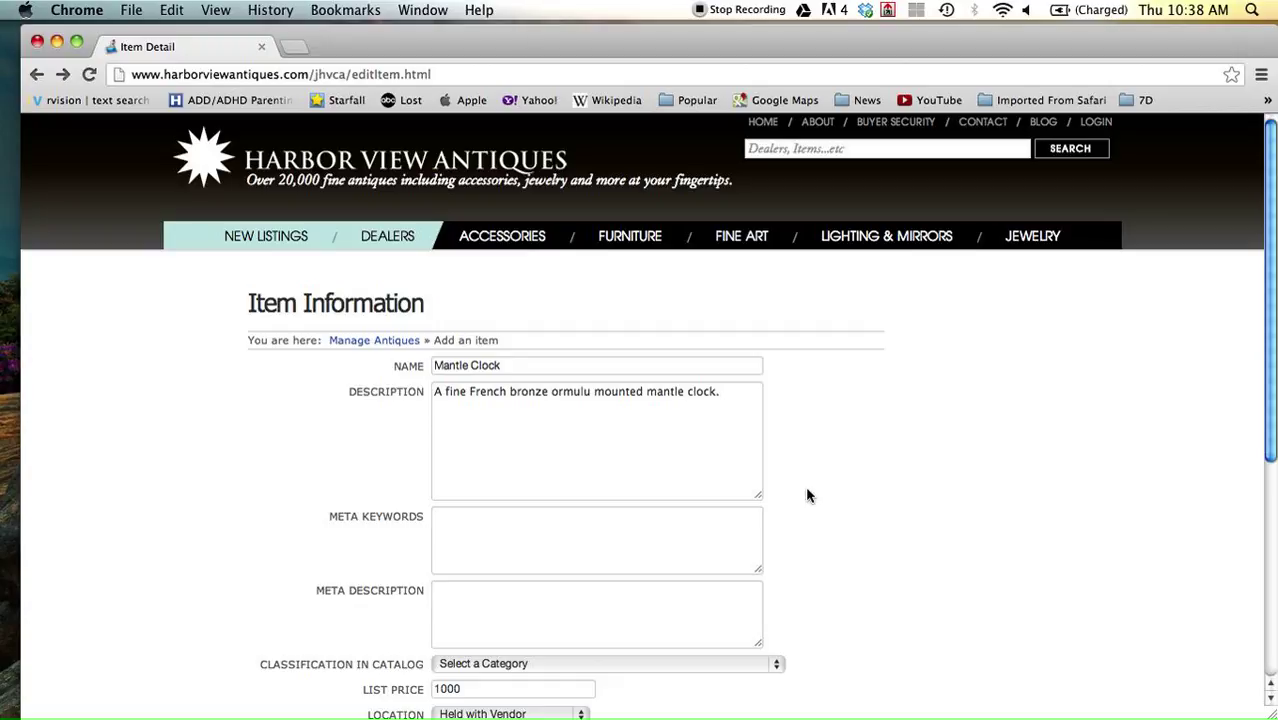
left_click(366, 343)
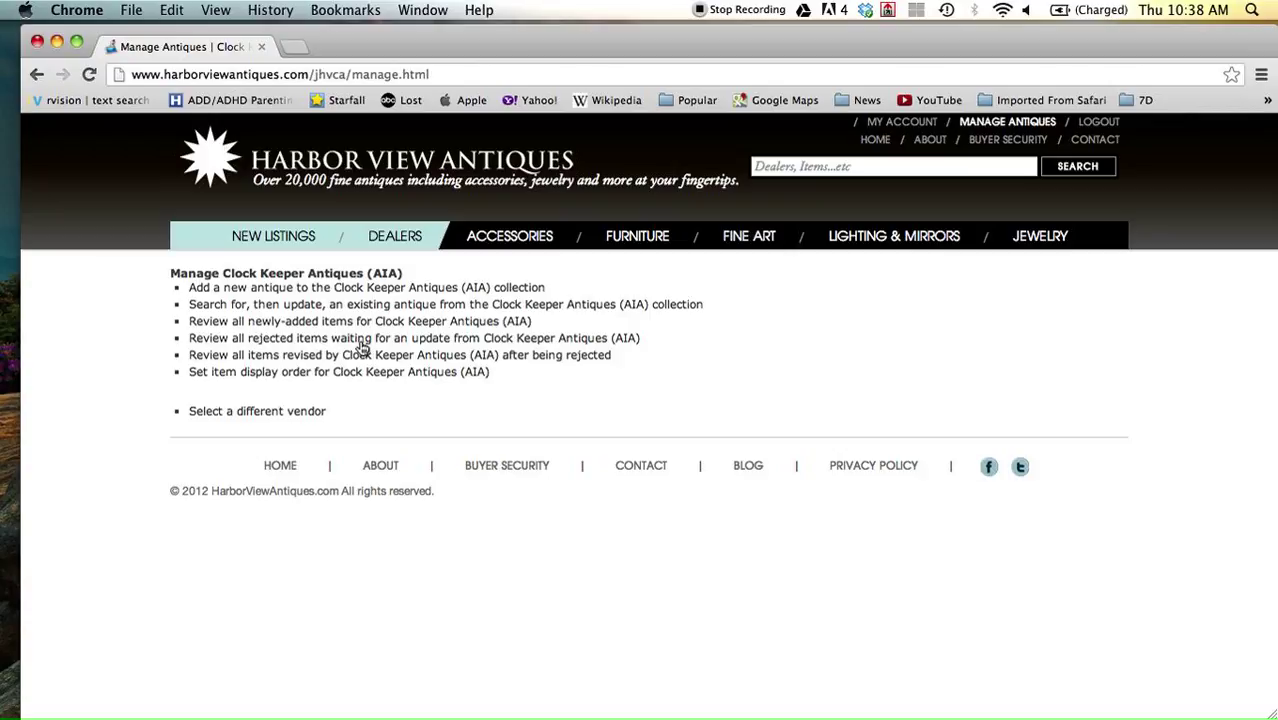
Start a blank form for a new antique, then switch to QuickTime Player.
left_click(228, 291)
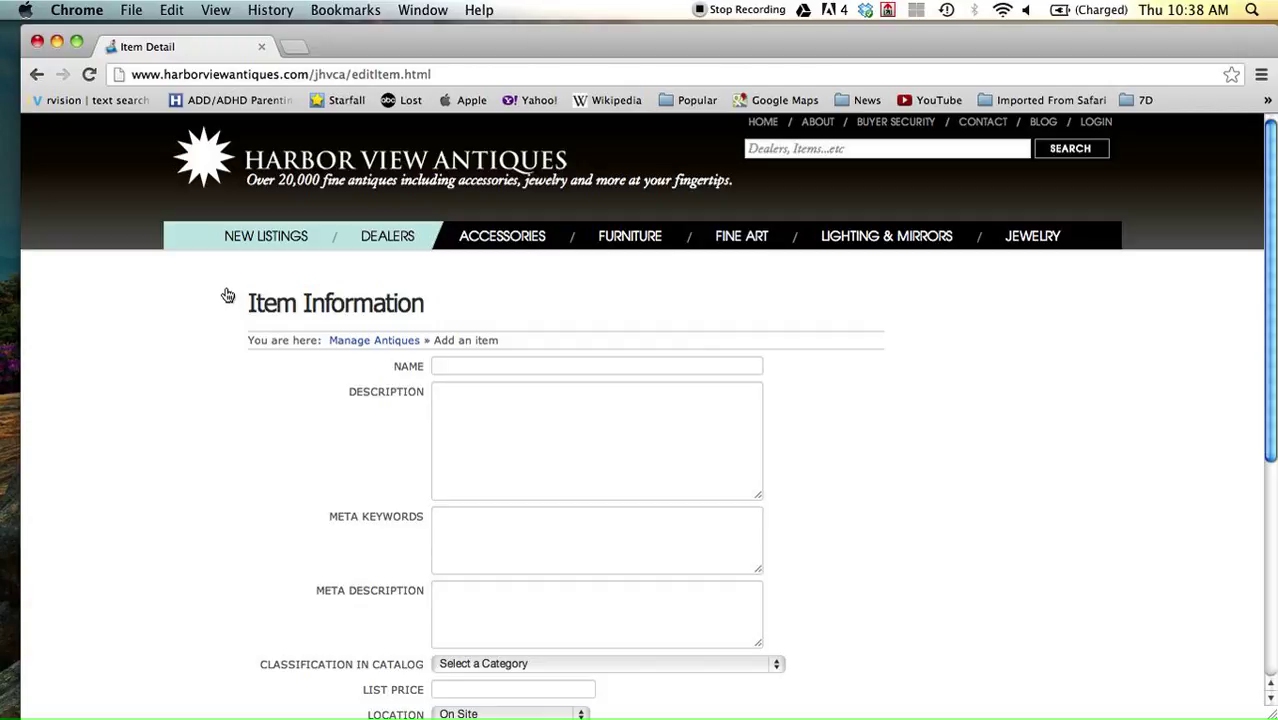
mouse_move(5, 535)
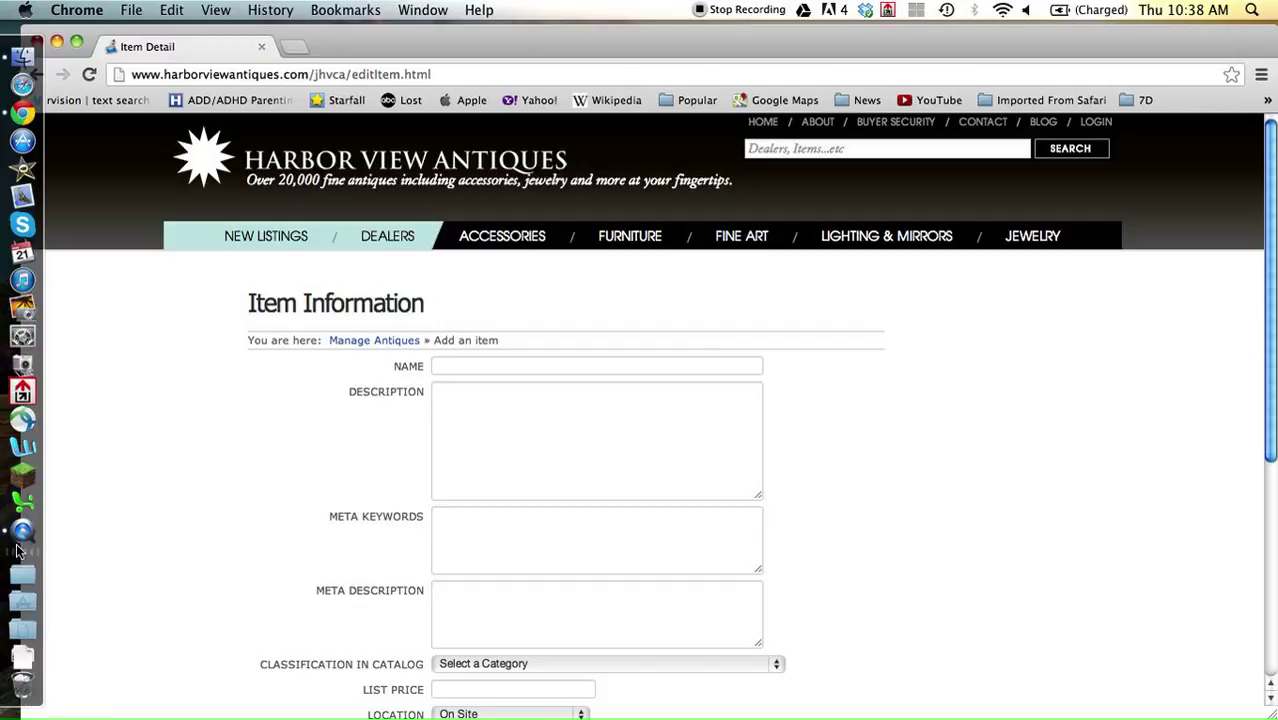
left_click(18, 545)
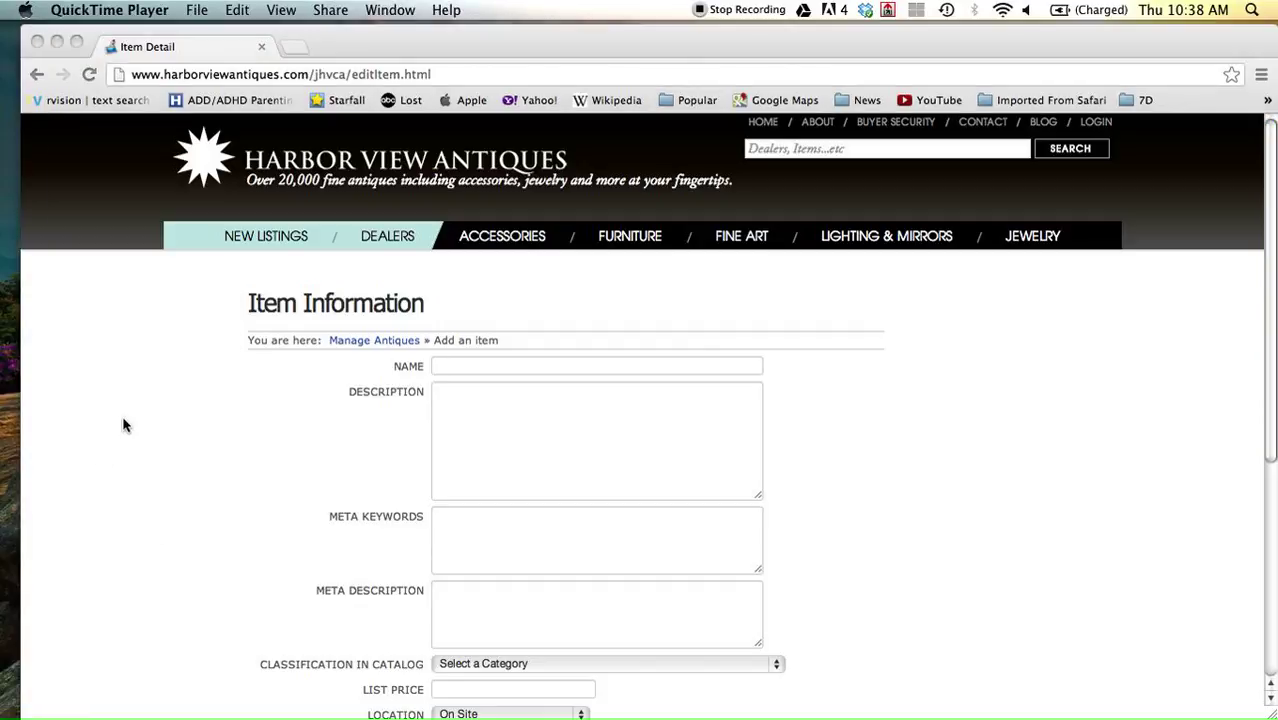